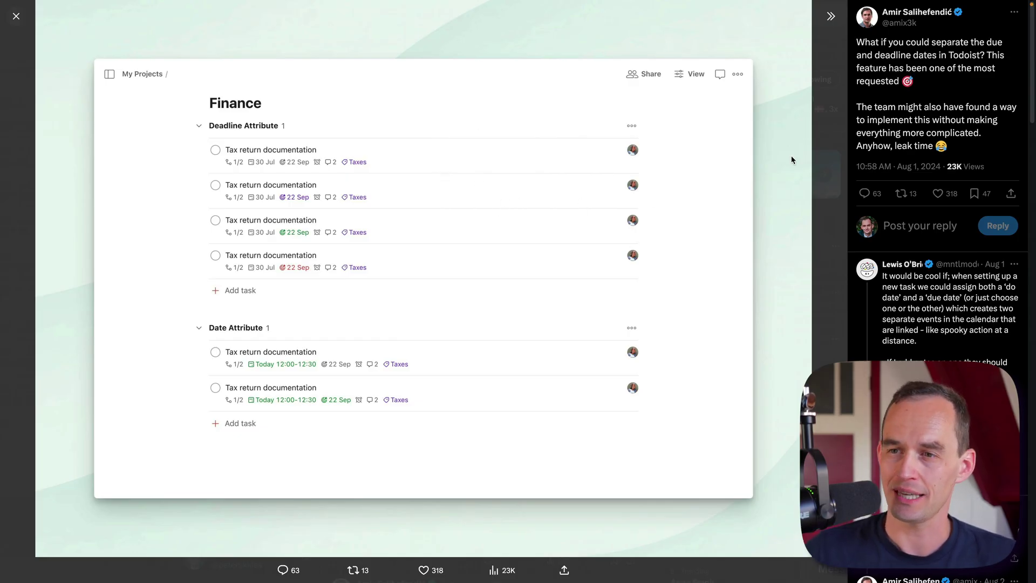
Highlight the words 'leak time' in the tweet, then clear the highlight
{"action": "mouse_move", "coordinate": [894, 16]}
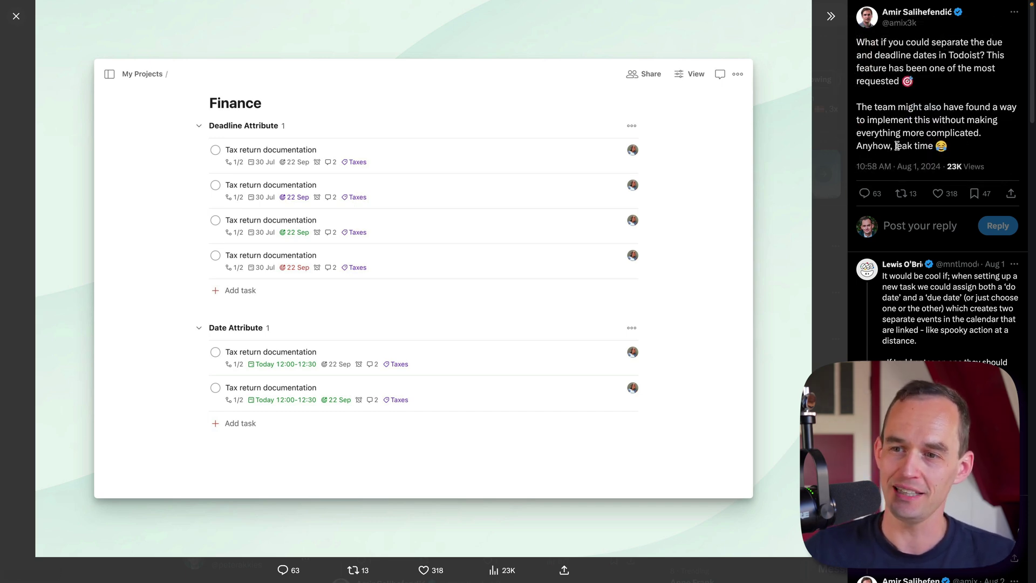
{"action": "left_click_drag", "start_coordinate": [895, 146], "coordinate": [951, 149]}
{"action": "left_click", "coordinate": [925, 149]}
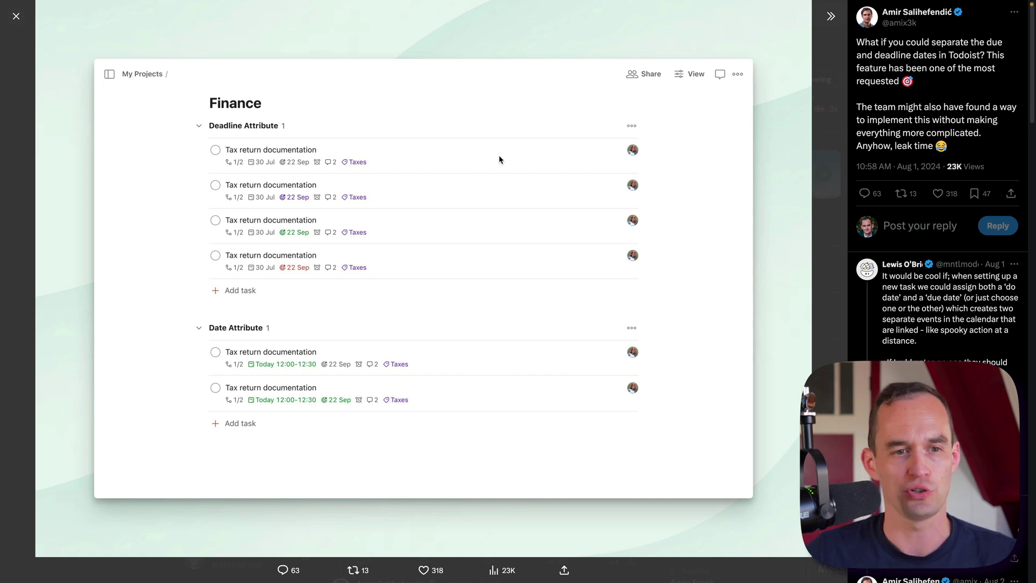
Draft a Today task 'Prepare for the client meeting with' a contact, in the Business project
{"action": "key", "text": "super+Tab"}
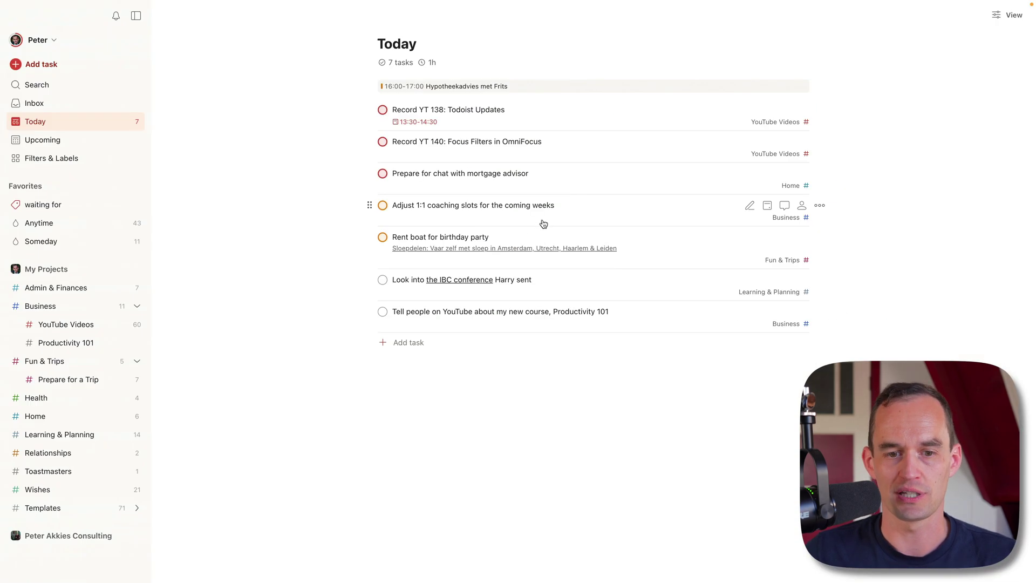
{"action": "left_click", "coordinate": [92, 144]}
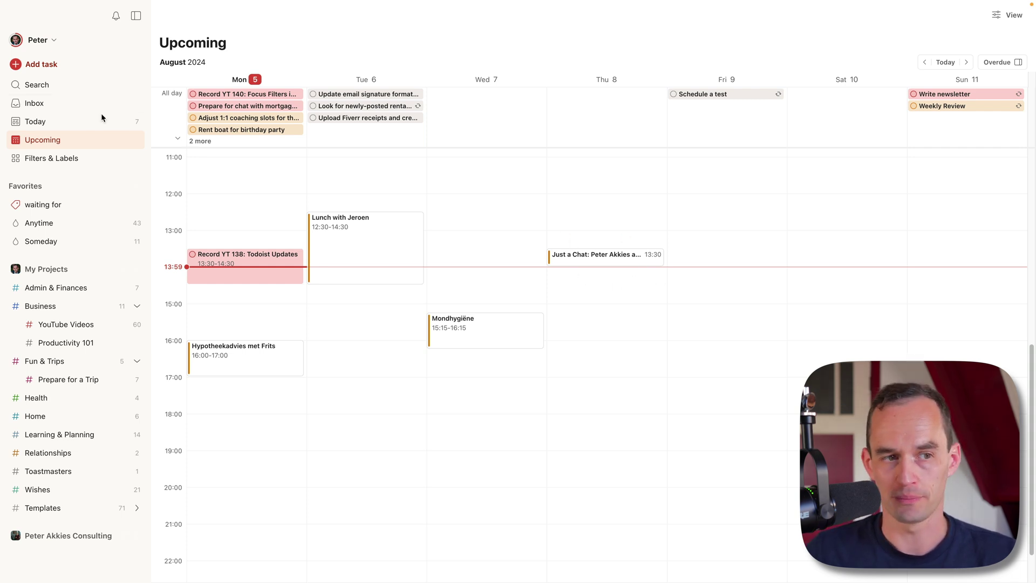
{"action": "left_click", "coordinate": [51, 120]}
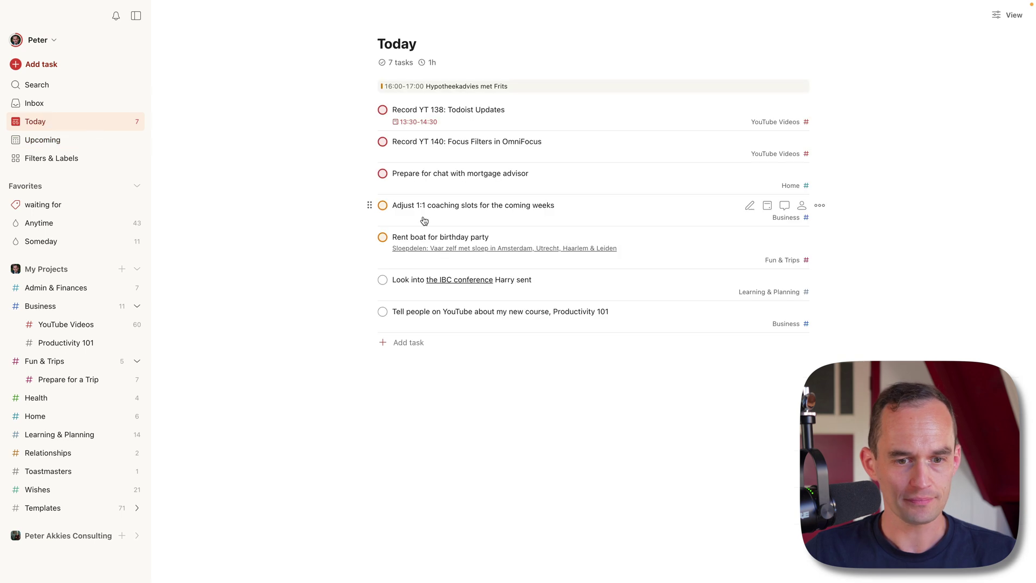
{"action": "left_click", "coordinate": [416, 350]}
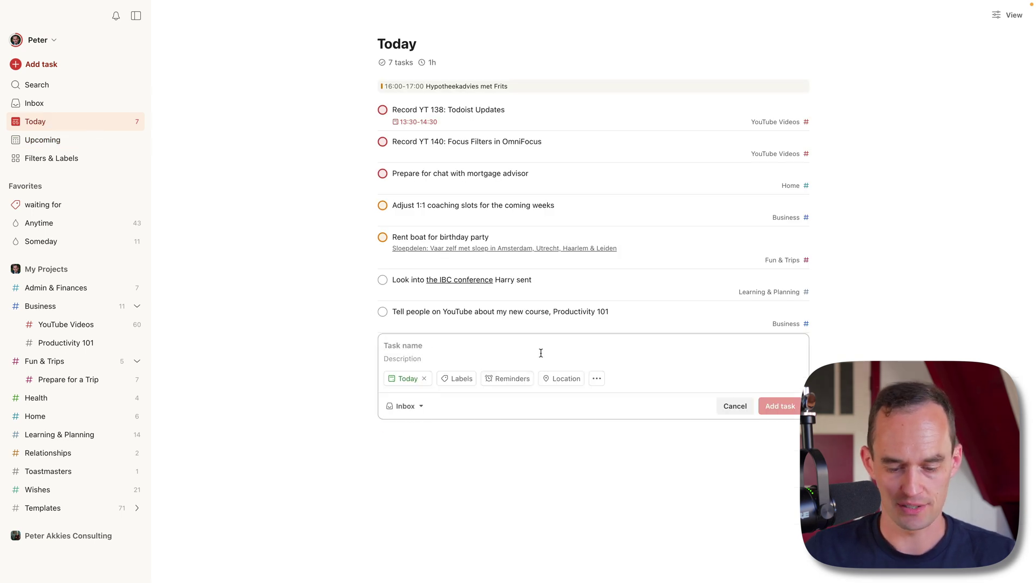
{"action": "type", "text": "Prepare f"}
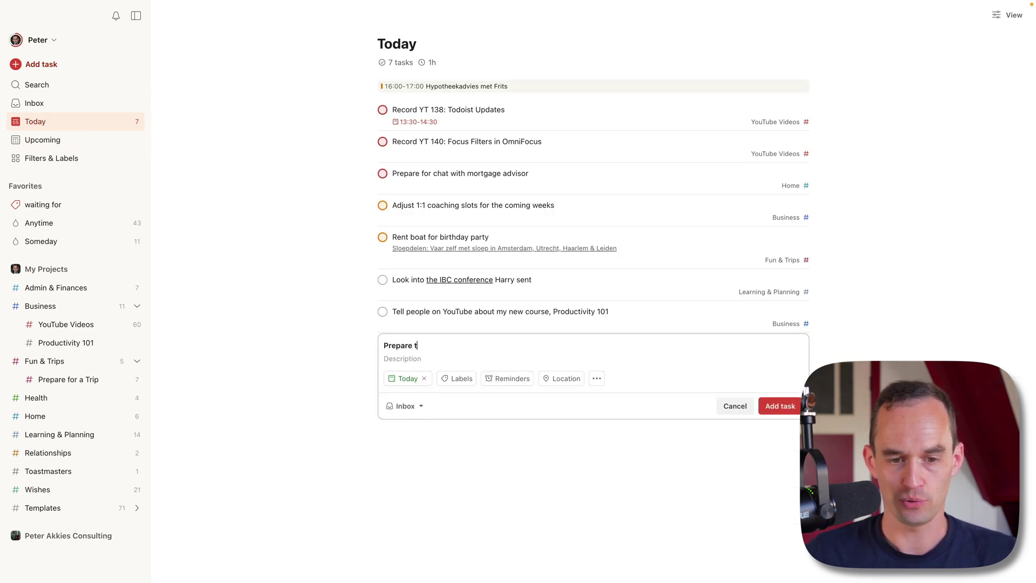
{"action": "type", "text": "or the client meeting "}
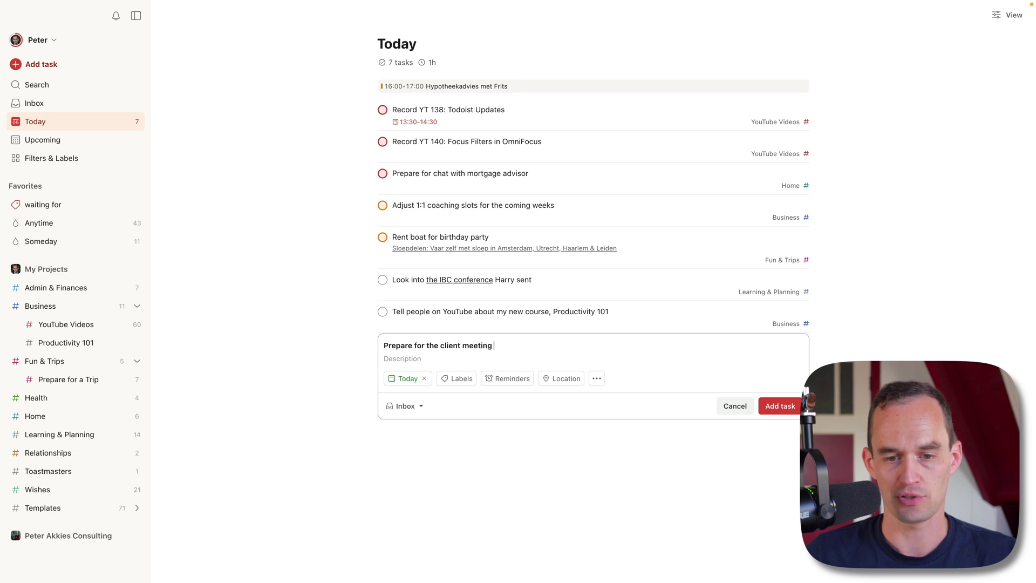
{"action": "type", "text": "with Jasper"}
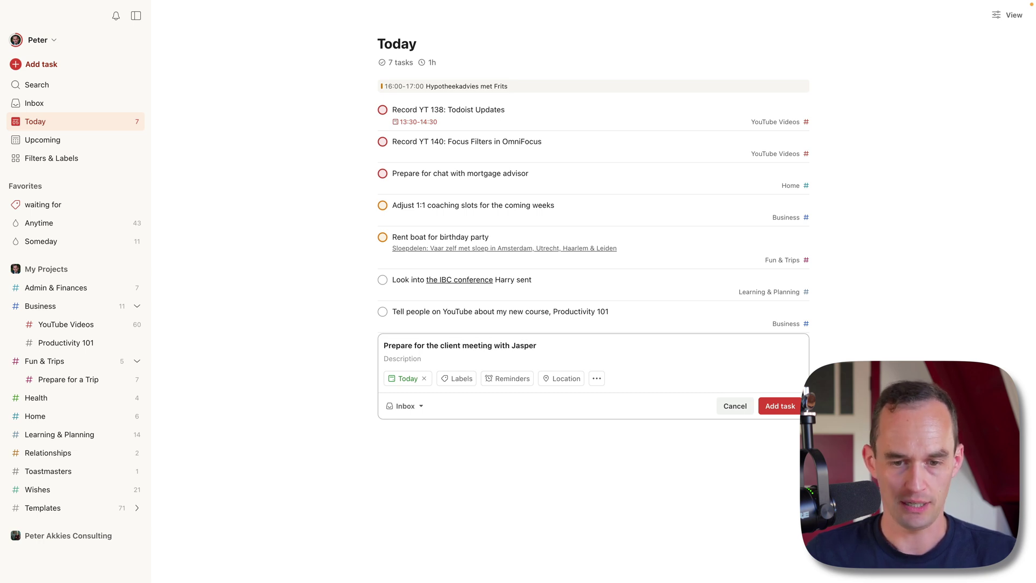
{"action": "type", "text": " #bus"}
{"action": "key", "text": "Return"}
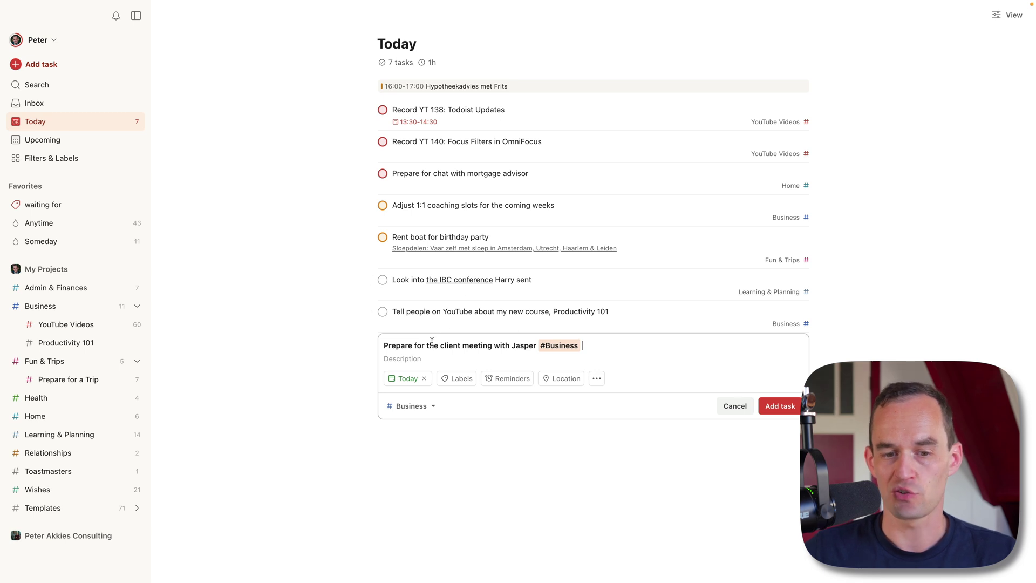
Redate the client-meeting draft to 8 Aug, then 6 Aug, and discard it
{"action": "left_click", "coordinate": [408, 379]}
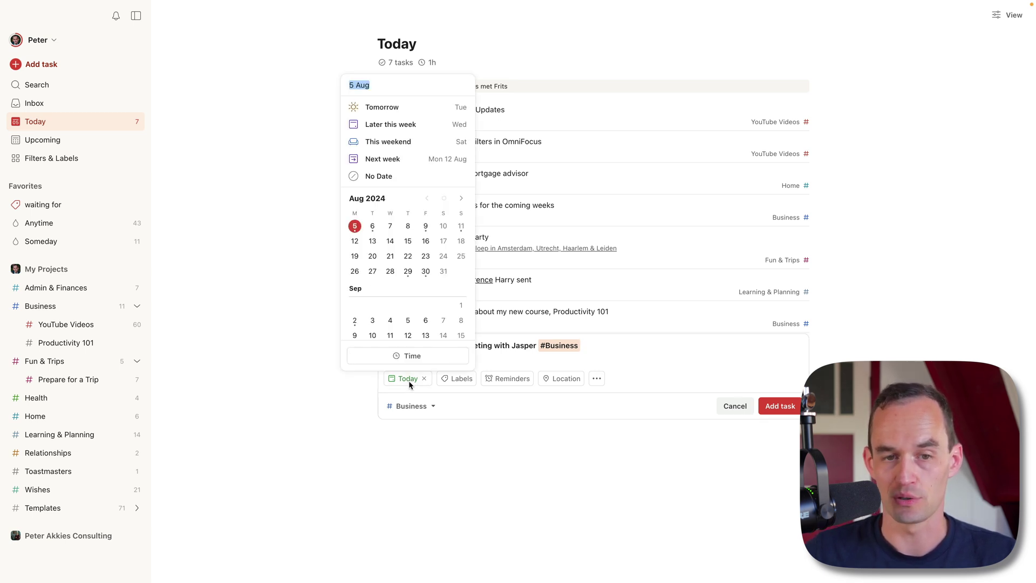
{"action": "left_click", "coordinate": [408, 225]}
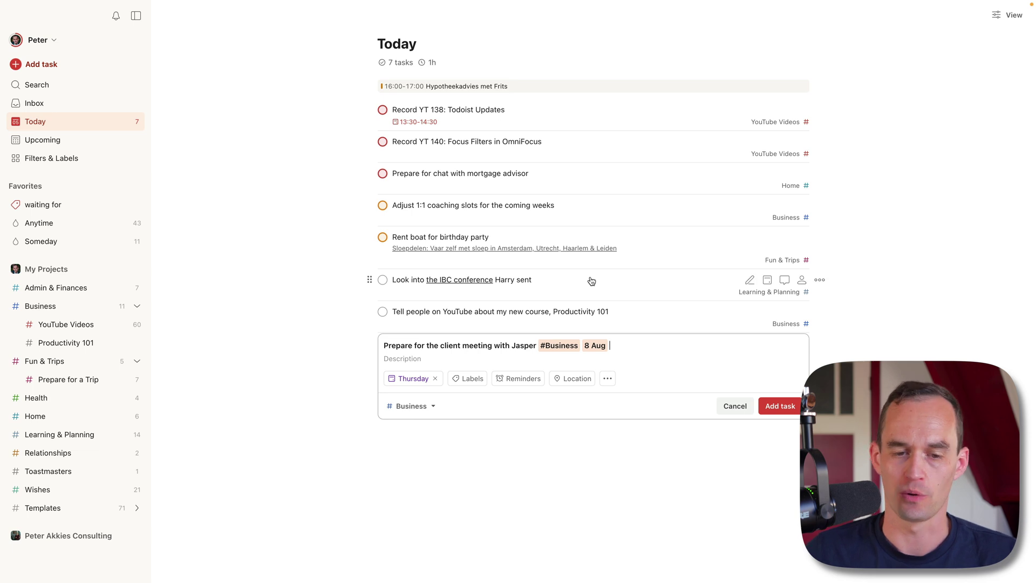
{"action": "left_click", "coordinate": [414, 382]}
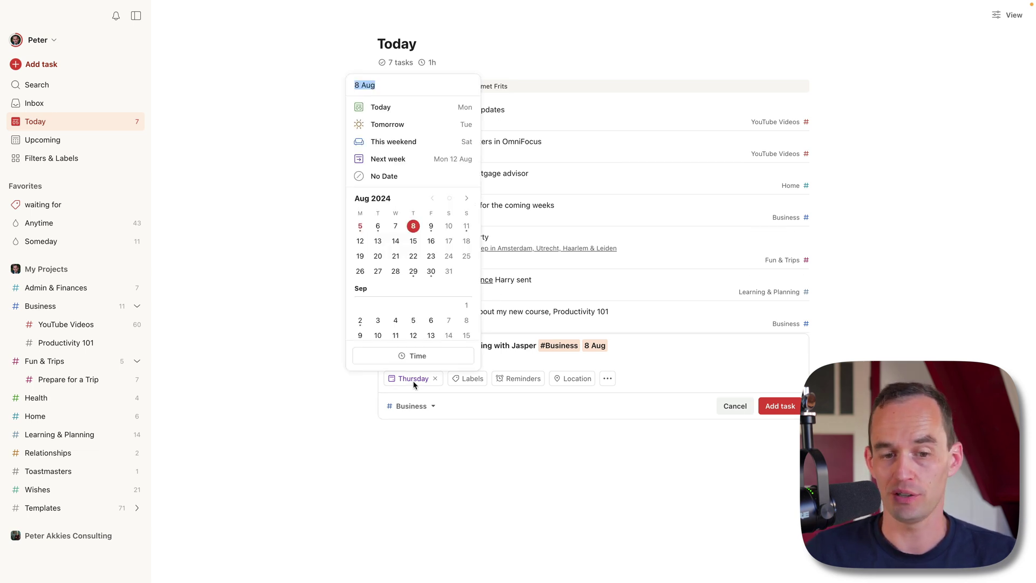
{"action": "left_click", "coordinate": [379, 227]}
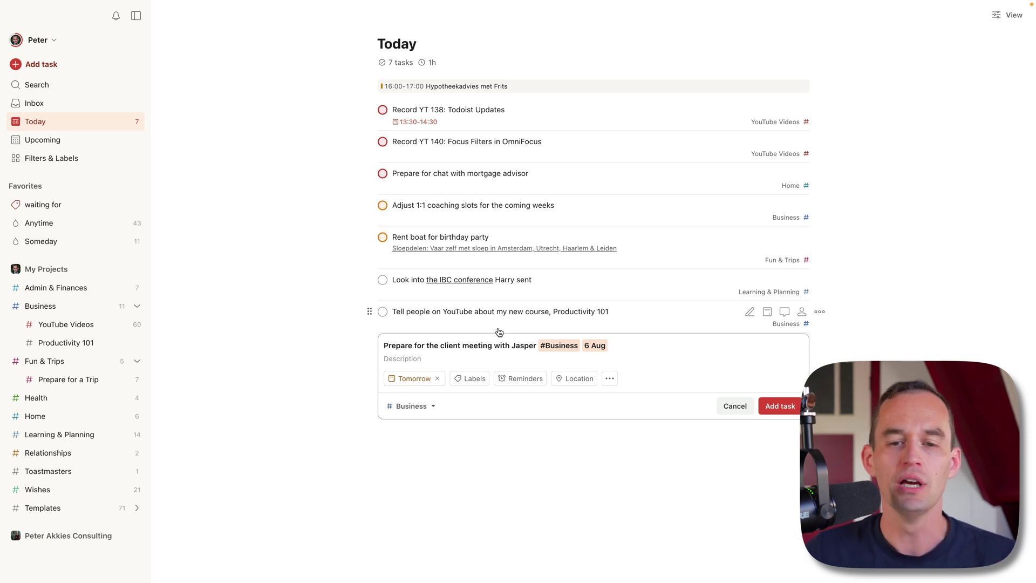
{"action": "left_click", "coordinate": [735, 406]}
{"action": "left_click", "coordinate": [609, 134]}
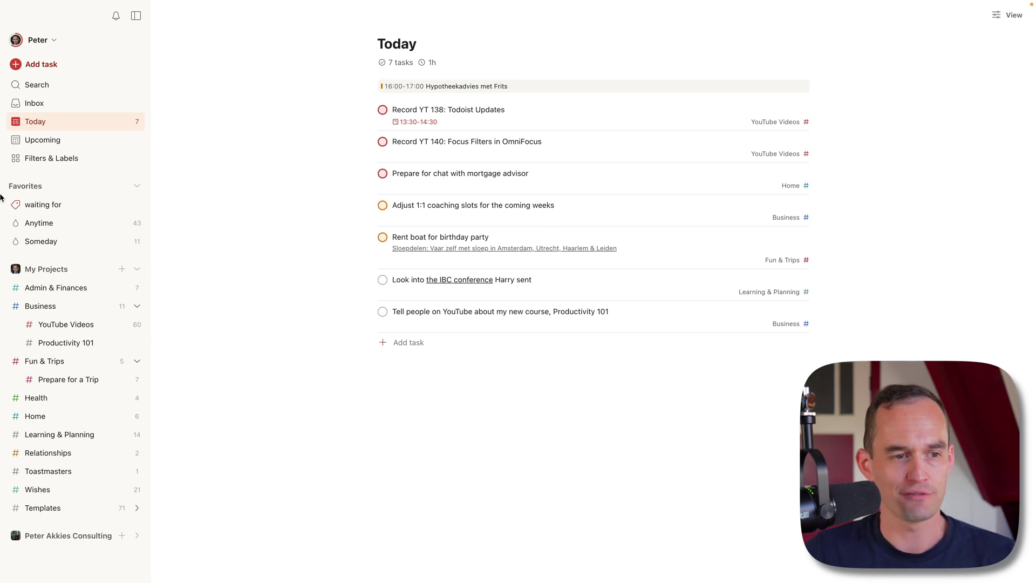
In Things 3's Demo project, create a to-do 'Prepare for the client meeting with' a contact
{"action": "mouse_move", "coordinate": [1, 199]}
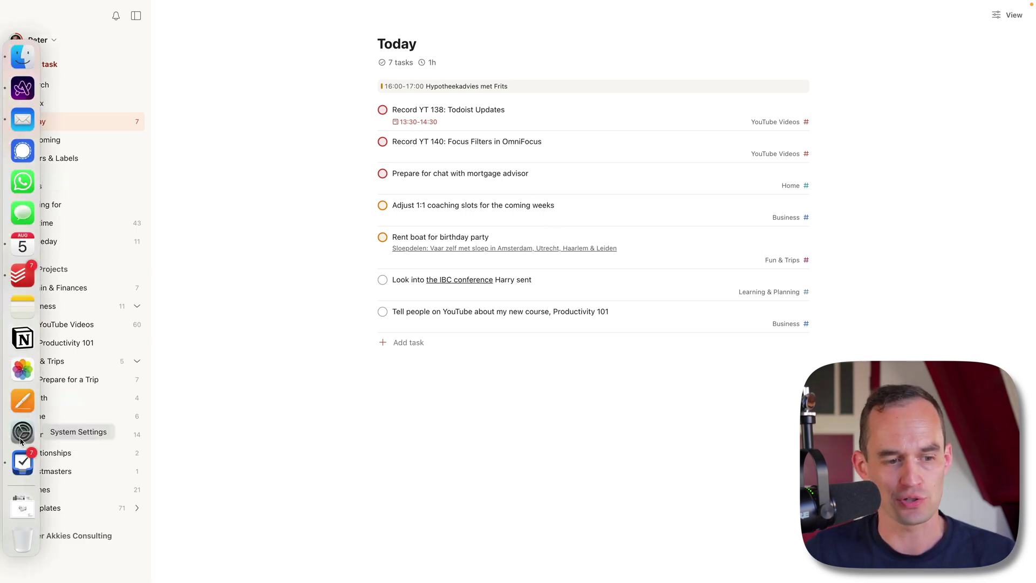
{"action": "left_click", "coordinate": [22, 471]}
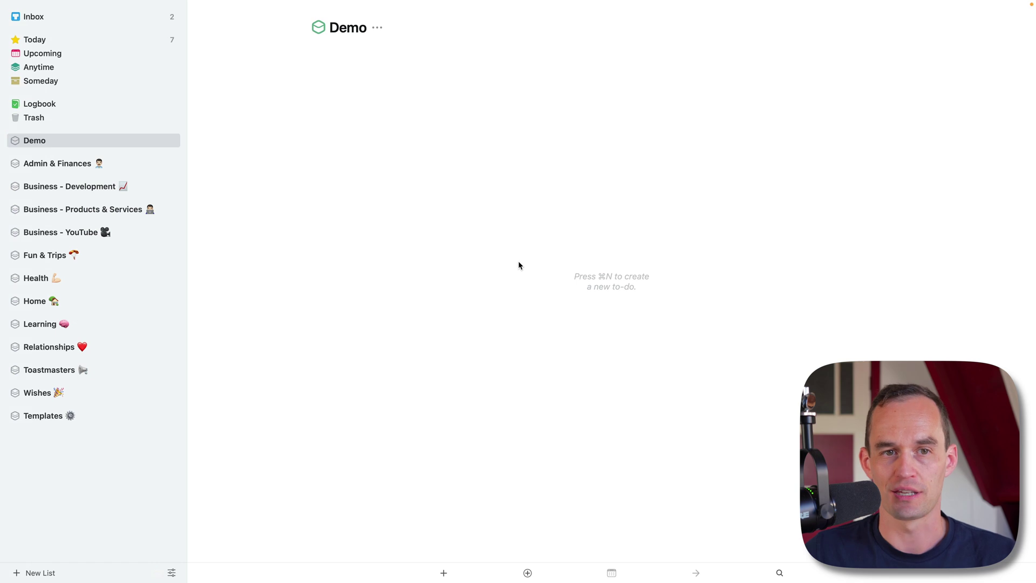
{"action": "key", "text": "super+n"}
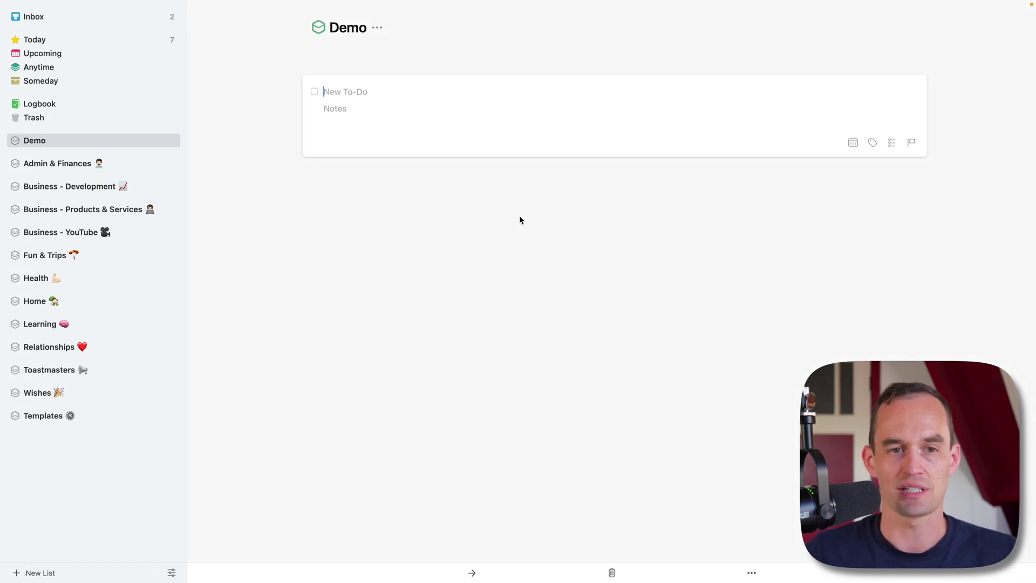
{"action": "type", "text": "Prepare for the cli"}
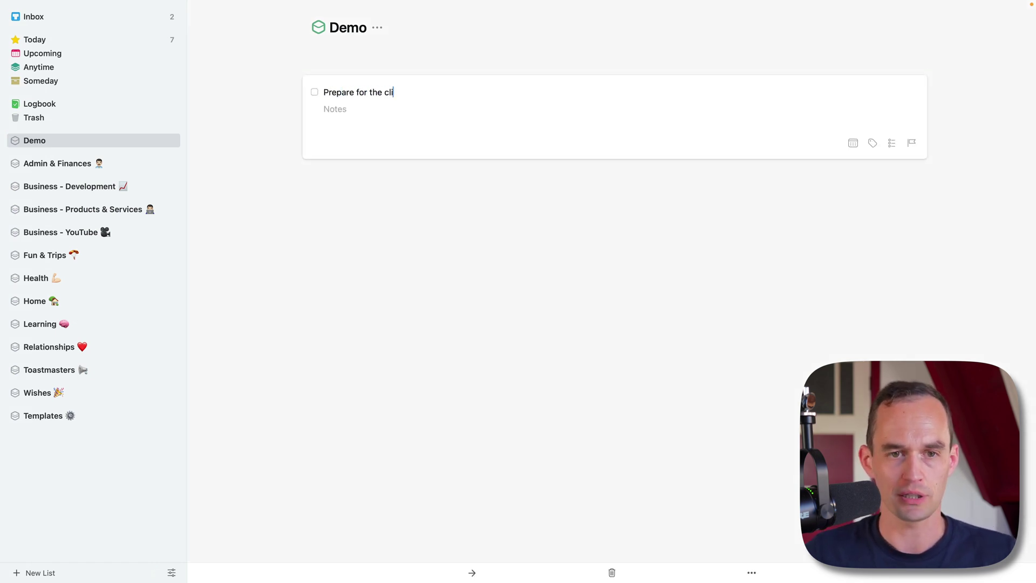
{"action": "type", "text": "ent meeting with Jasper"}
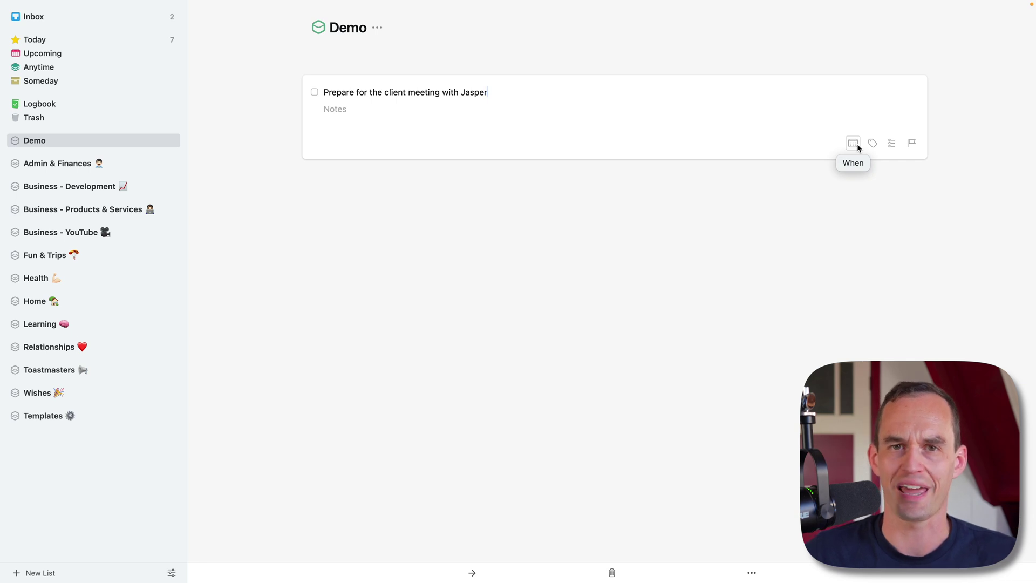
Give the to-do a Thu, Aug 8 deadline, remove its Tomorrow date, then close it
{"action": "left_click", "coordinate": [912, 147]}
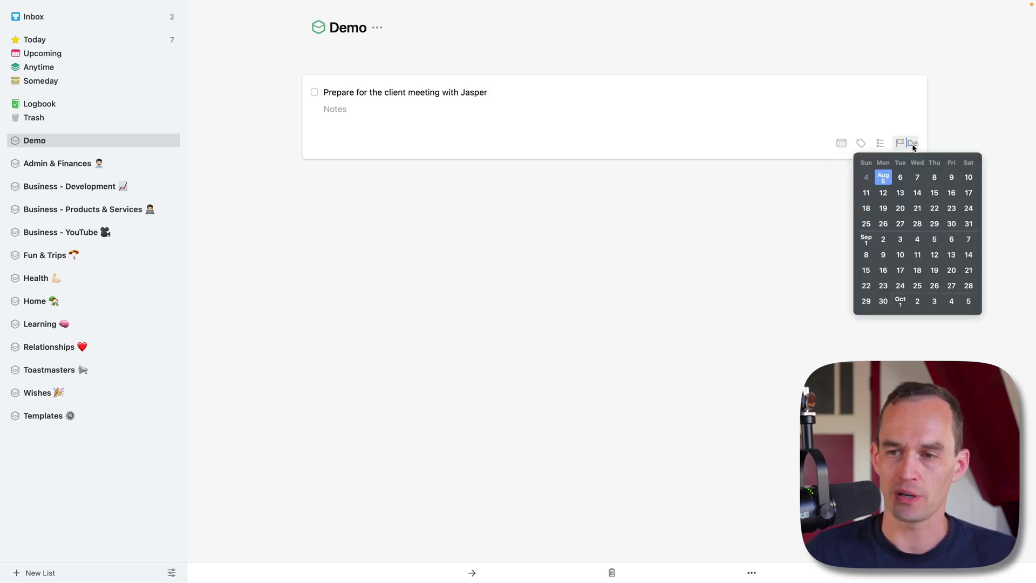
{"action": "left_click", "coordinate": [935, 179]}
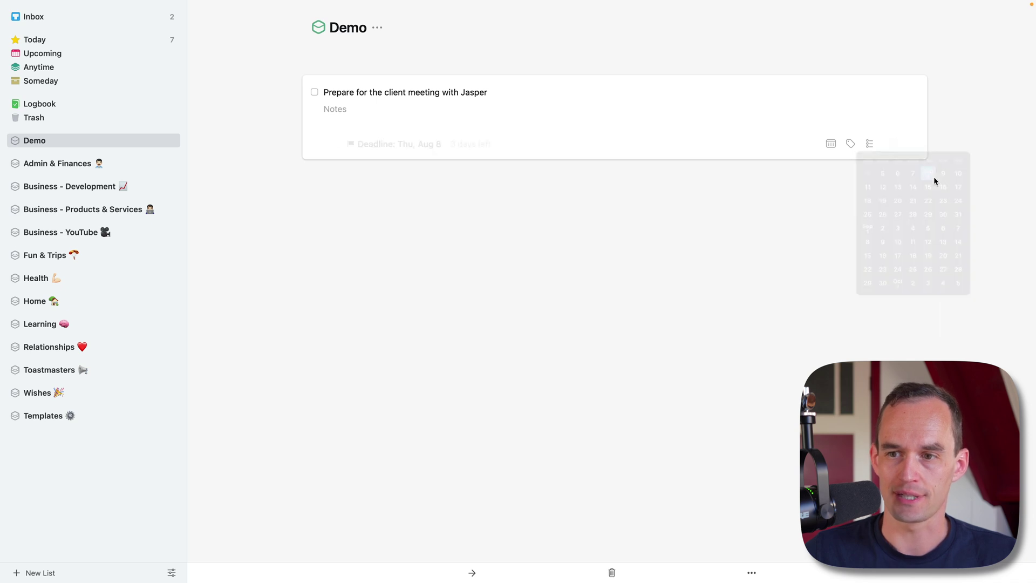
{"action": "left_click", "coordinate": [874, 144]}
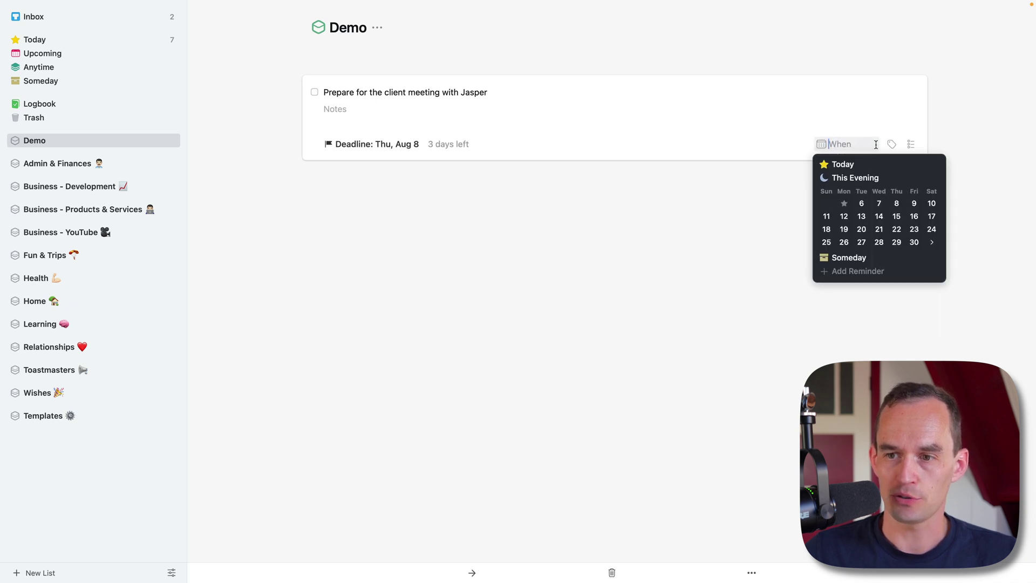
{"action": "left_click", "coordinate": [862, 204]}
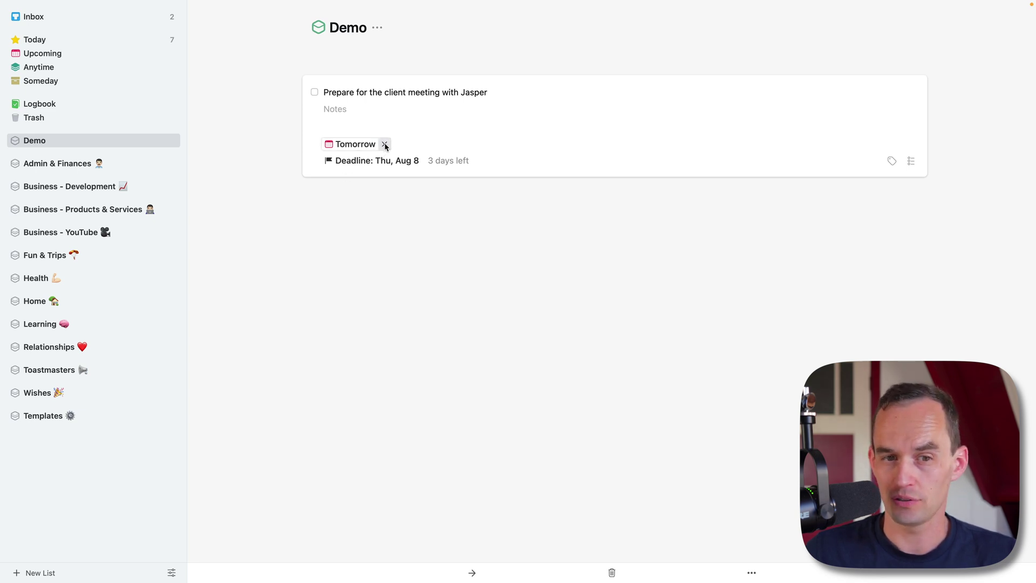
{"action": "left_click", "coordinate": [385, 145]}
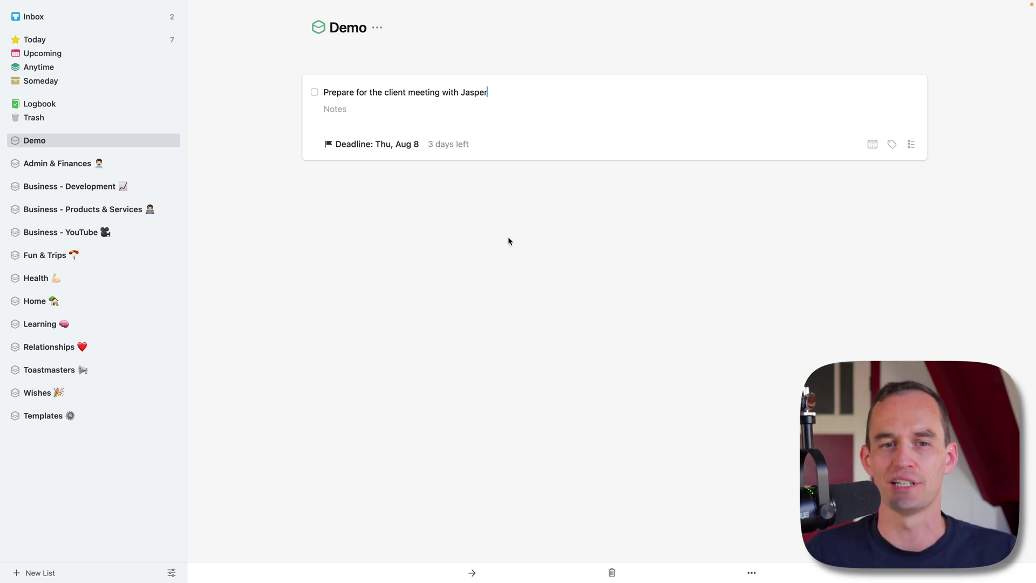
{"action": "key", "text": "Escape"}
View the Todoist screenshot tweet in Arc, then open Todoist's Prepare for a Trip project
{"action": "key", "text": "super+Tab"}
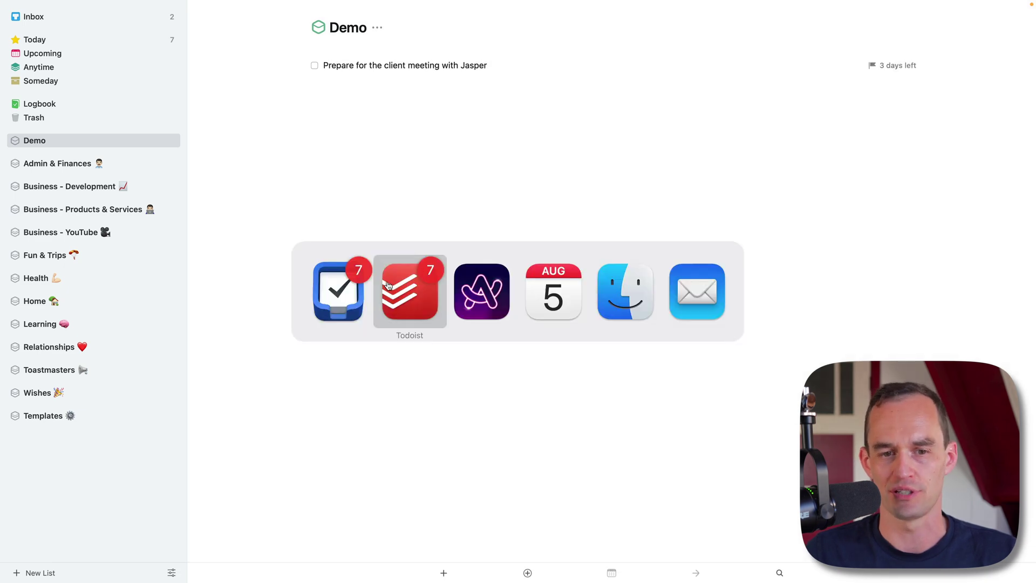
{"action": "left_click", "coordinate": [482, 286]}
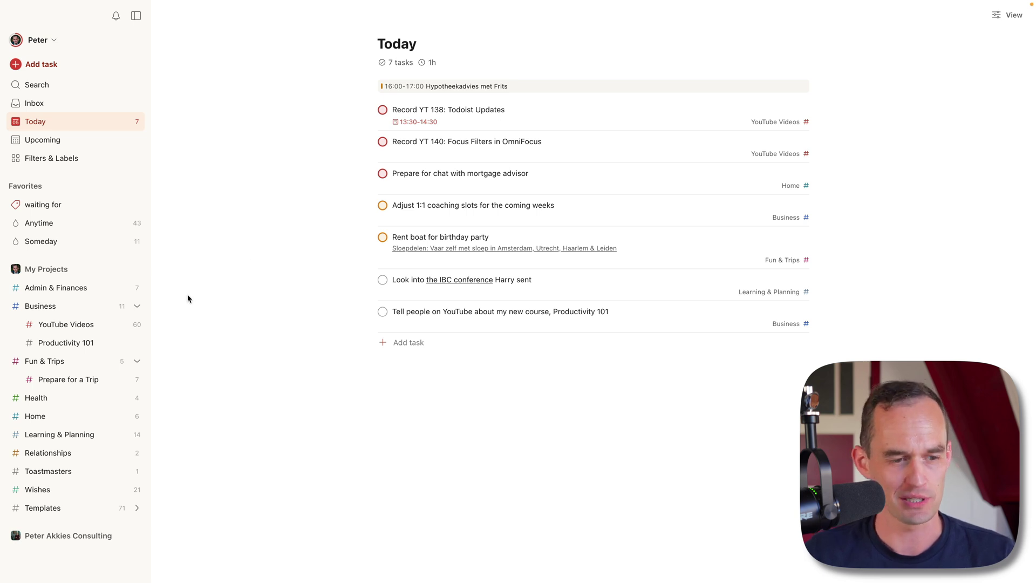
{"action": "left_click", "coordinate": [116, 384]}
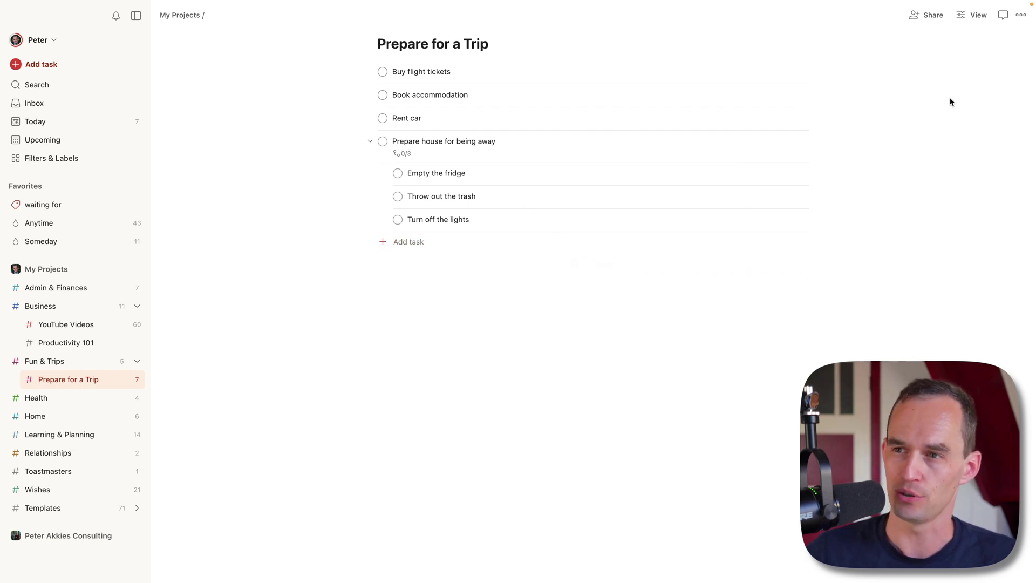
Save Prepare for a Trip as a template with an AI Assist-generated description
{"action": "left_click", "coordinate": [1022, 18]}
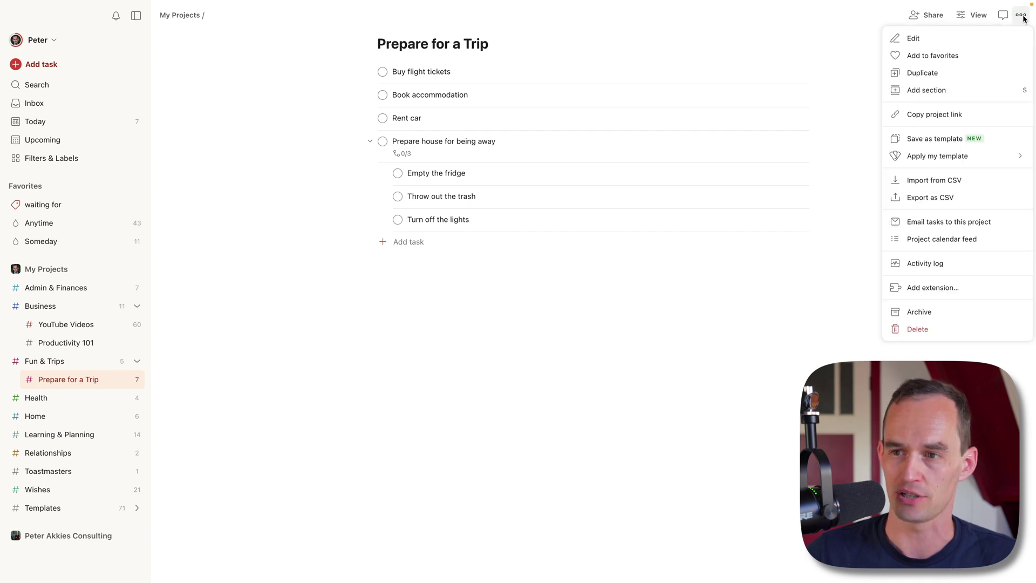
{"action": "left_click", "coordinate": [983, 141]}
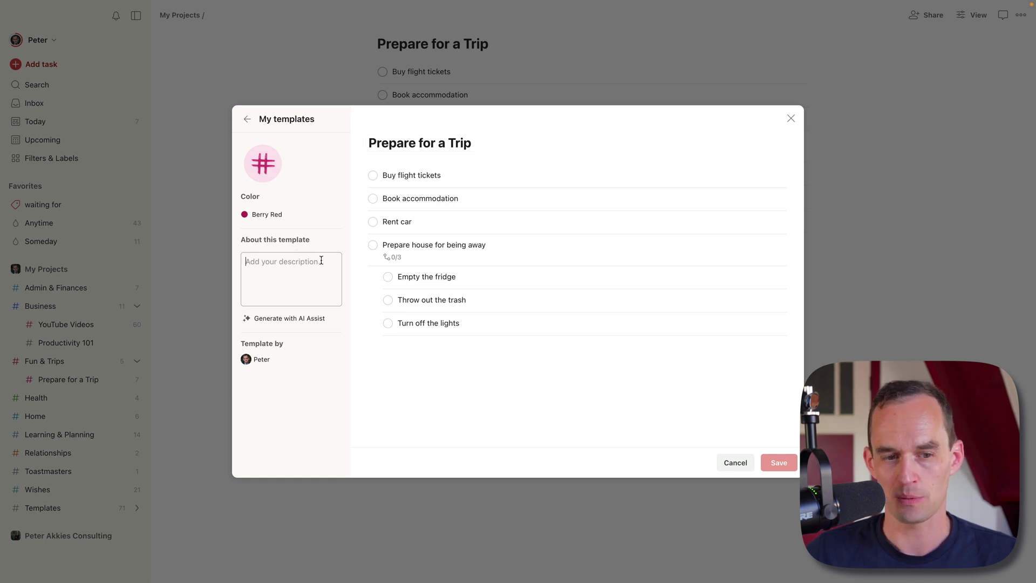
{"action": "left_click", "coordinate": [302, 318]}
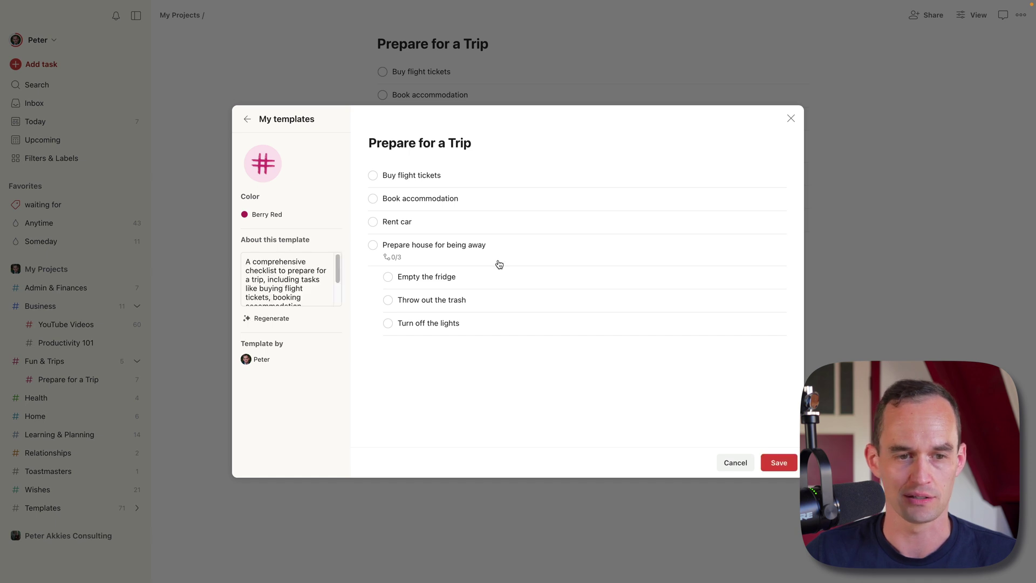
{"action": "left_click", "coordinate": [777, 463]}
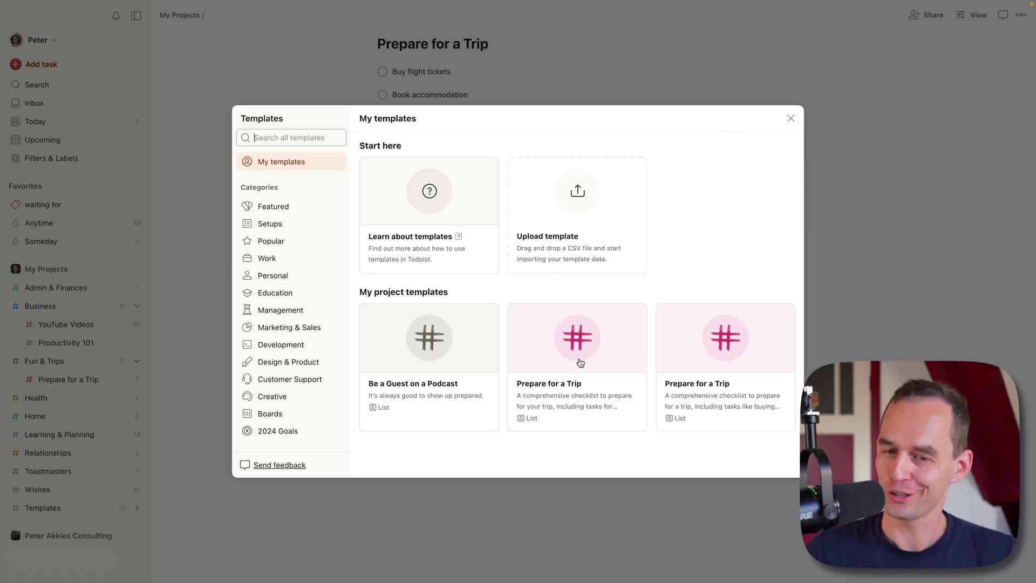
Close the templates window and browse the template gallery's Setups category
{"action": "left_click", "coordinate": [791, 119]}
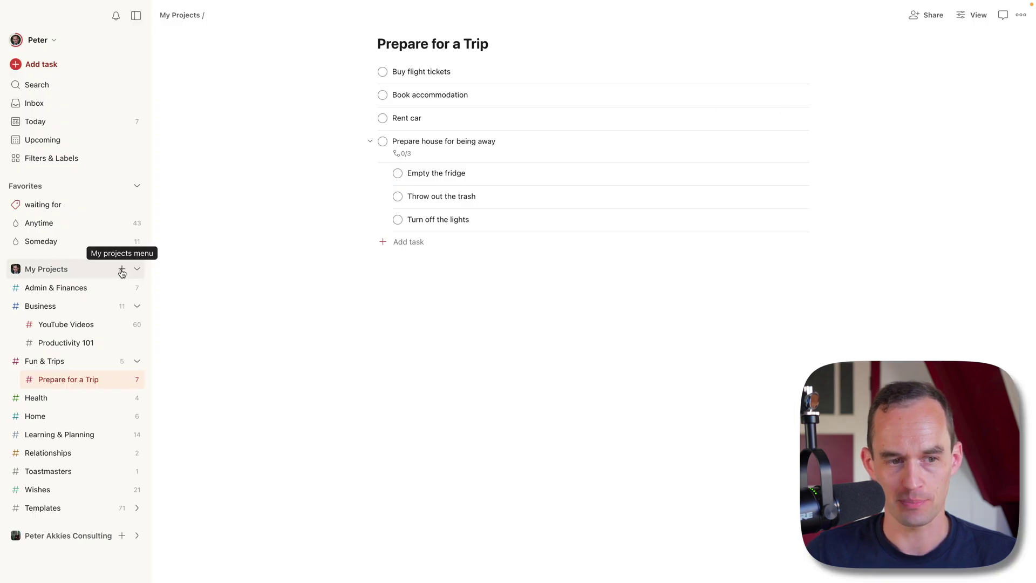
{"action": "left_click", "coordinate": [122, 269]}
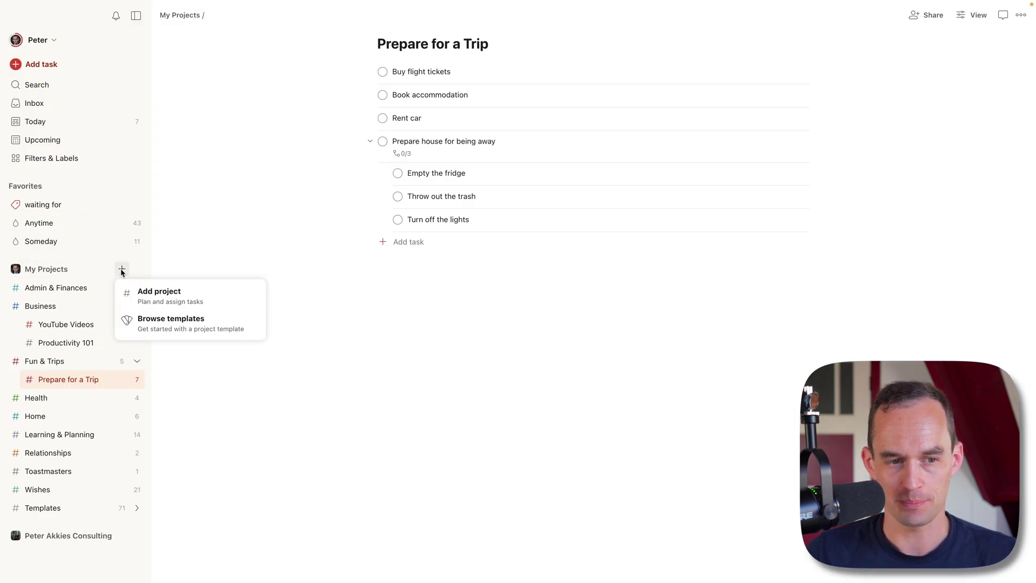
{"action": "left_click", "coordinate": [226, 326]}
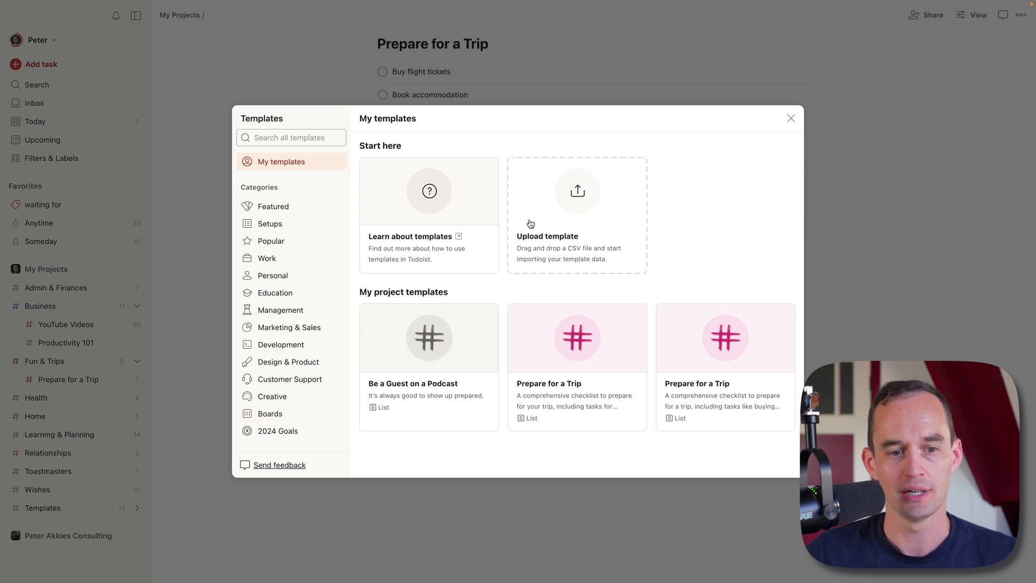
{"action": "left_click", "coordinate": [299, 224]}
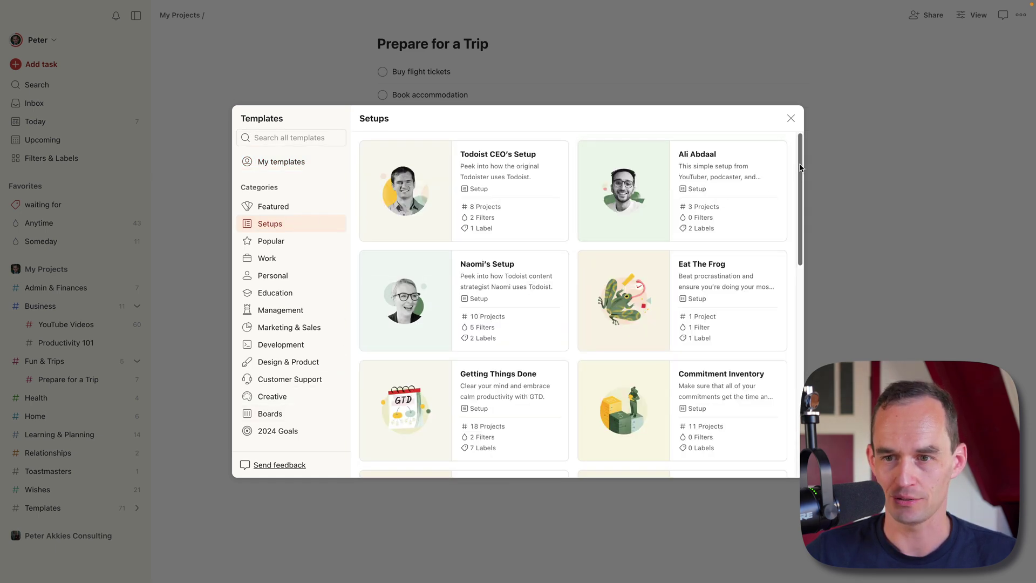
{"action": "scroll", "coordinate": [800, 185], "scroll_direction": "down", "scroll_amount": 3}
{"action": "scroll", "coordinate": [800, 186], "scroll_direction": "down", "scroll_amount": 15}
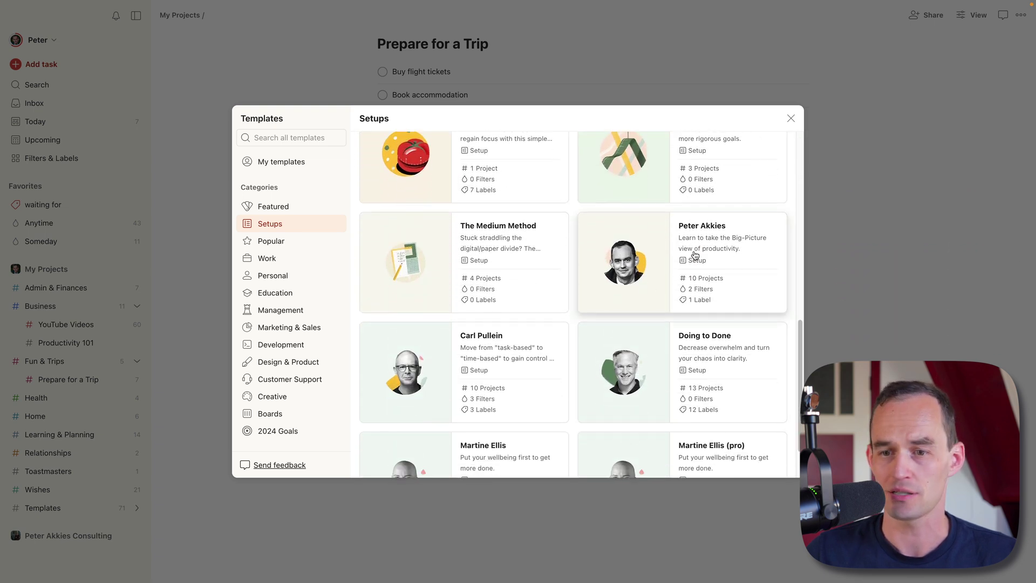
Preview a creator's setup and its read me project, then return to the Setups list
{"action": "left_click", "coordinate": [721, 252]}
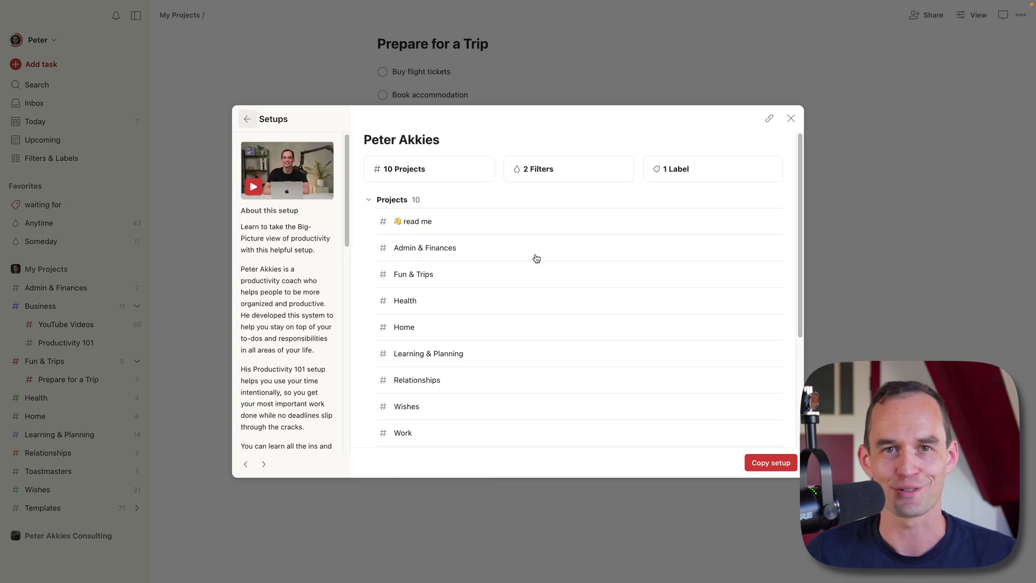
{"action": "left_click", "coordinate": [453, 227]}
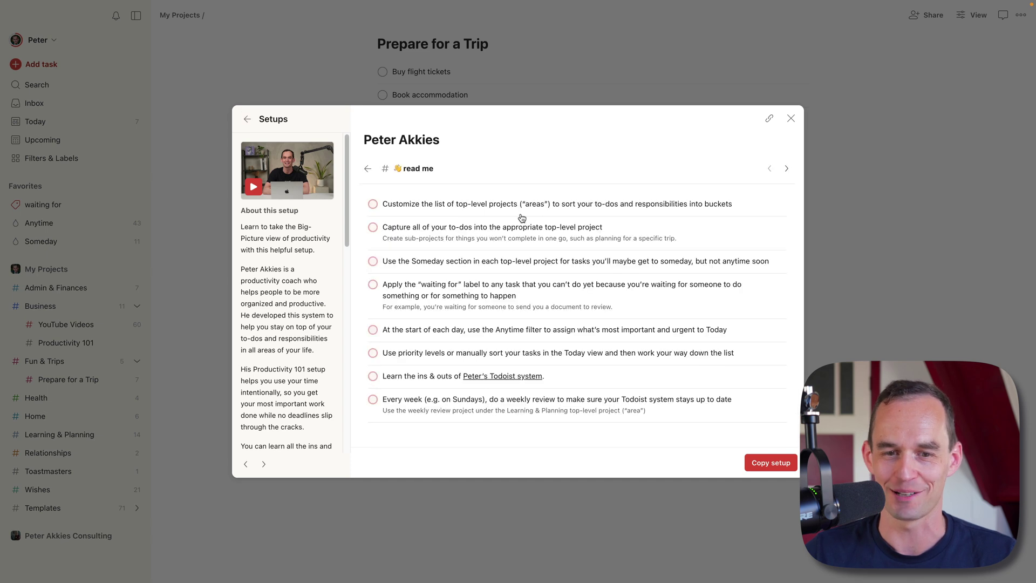
{"action": "left_click", "coordinate": [368, 169]}
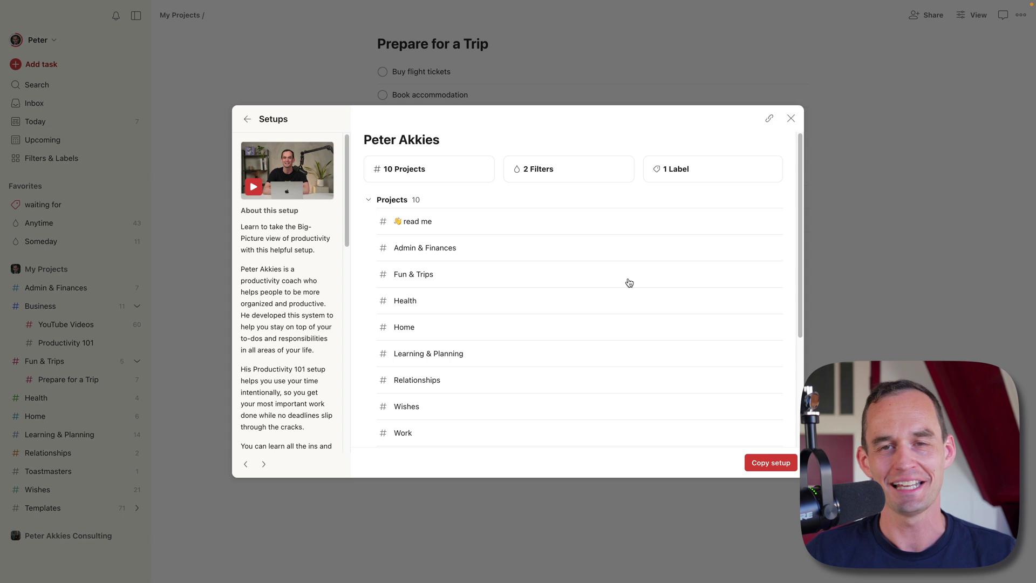
{"action": "left_click", "coordinate": [247, 119]}
Copy the Prepare for a Trip template into My Projects, nested under Fun & Trips
{"action": "left_click", "coordinate": [281, 164]}
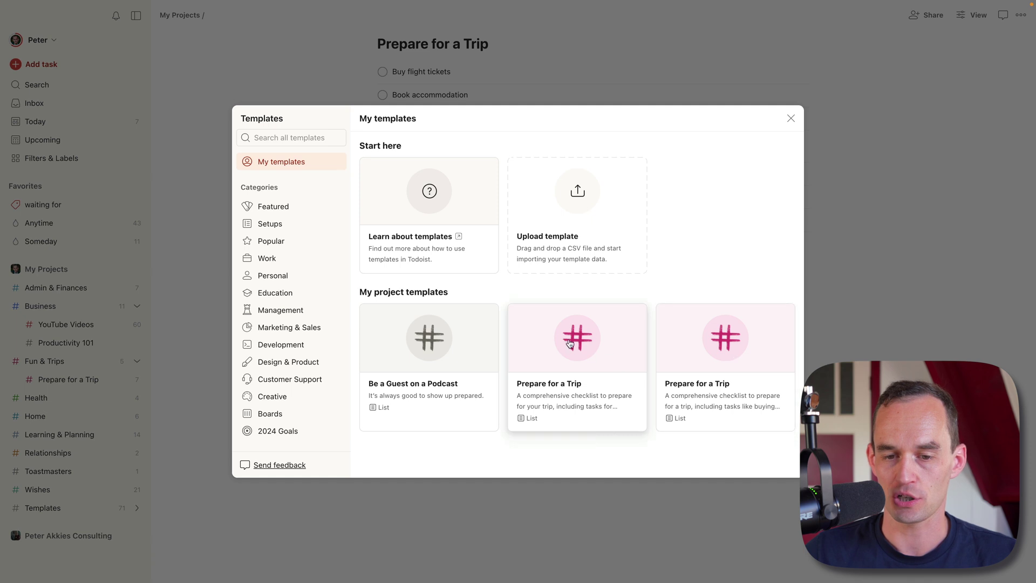
{"action": "left_click", "coordinate": [699, 355]}
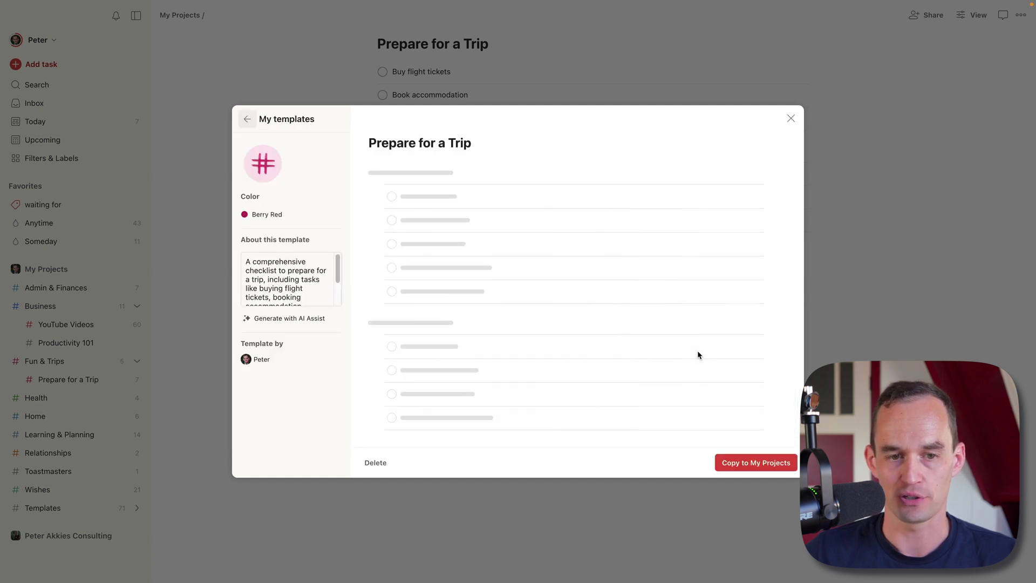
{"action": "left_click", "coordinate": [769, 465]}
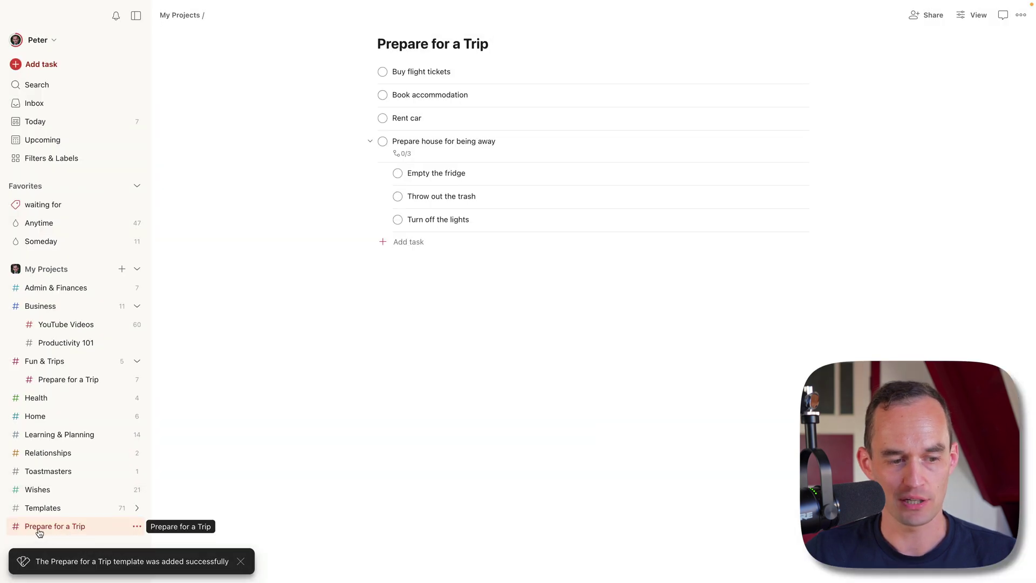
{"action": "left_click_drag", "start_coordinate": [39, 533], "coordinate": [72, 397]}
Rename the new project to 'Prepare for USA Trip'
{"action": "left_click", "coordinate": [460, 47]}
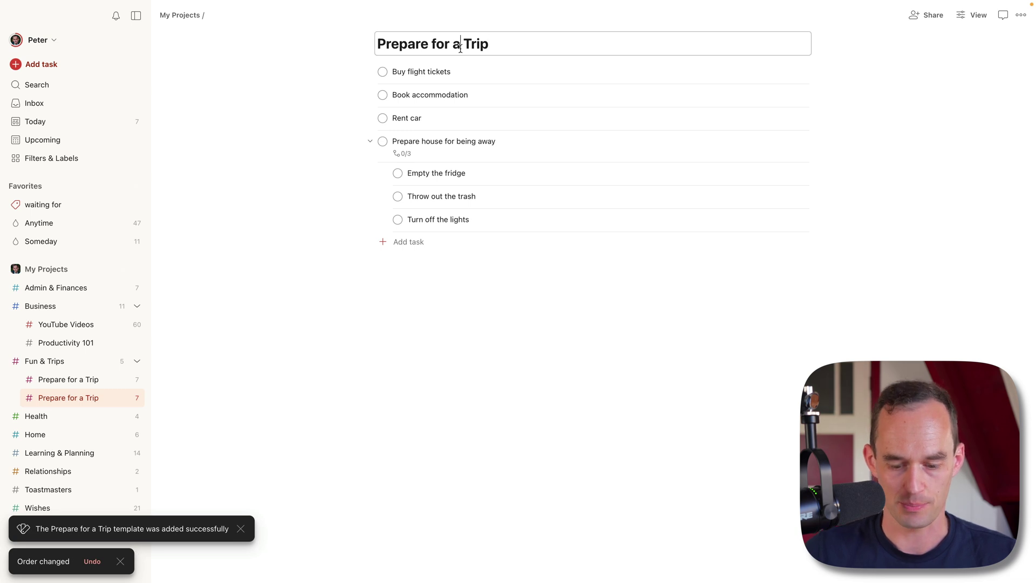
{"action": "key", "text": "BackSpace"}
{"action": "type", "text": "USA"}
{"action": "key", "text": "Return"}
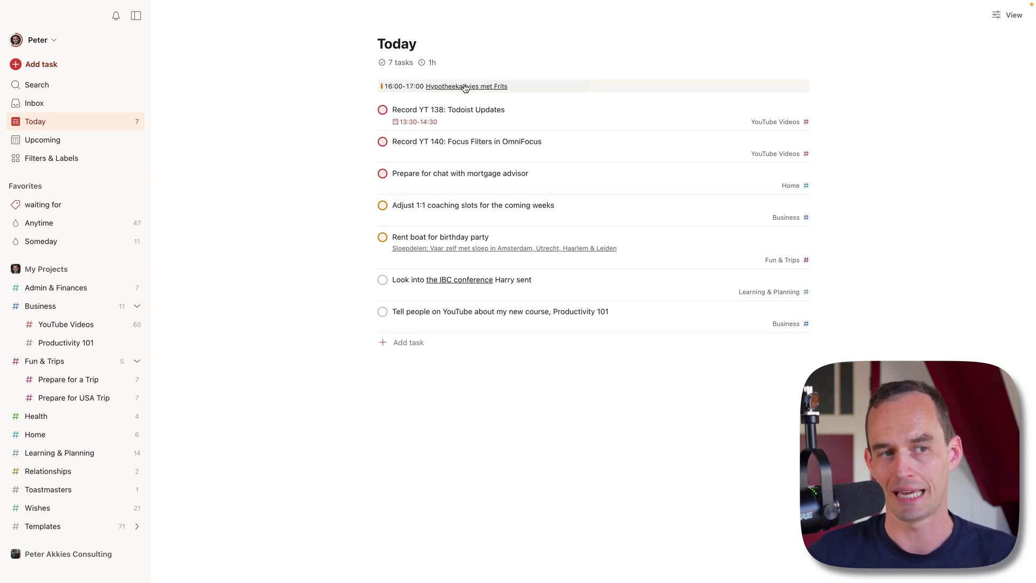
Open Todoist Settings on the Calendars page showing the connected Google Calendar
{"action": "left_click", "coordinate": [42, 6]}
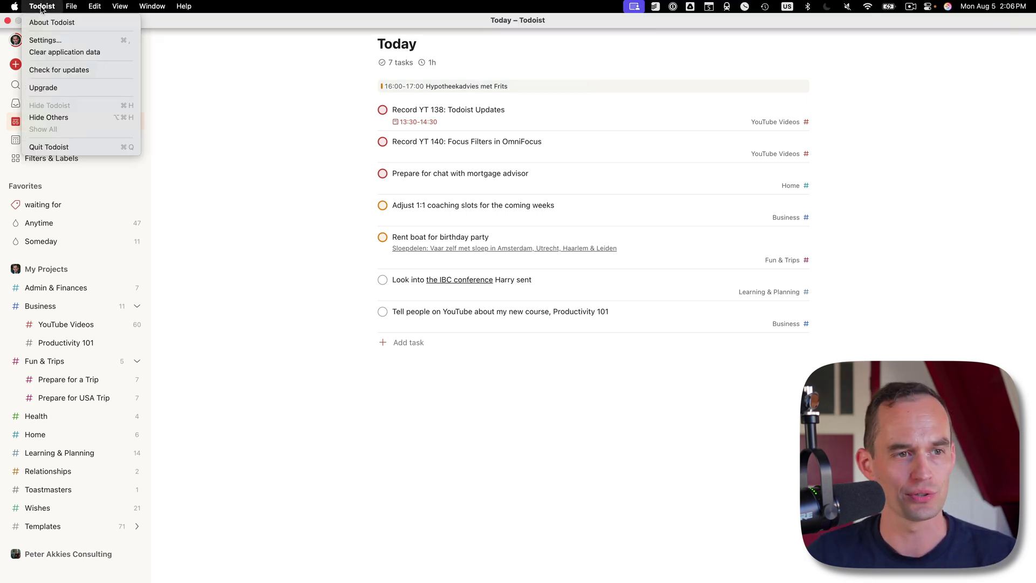
{"action": "left_click", "coordinate": [63, 39]}
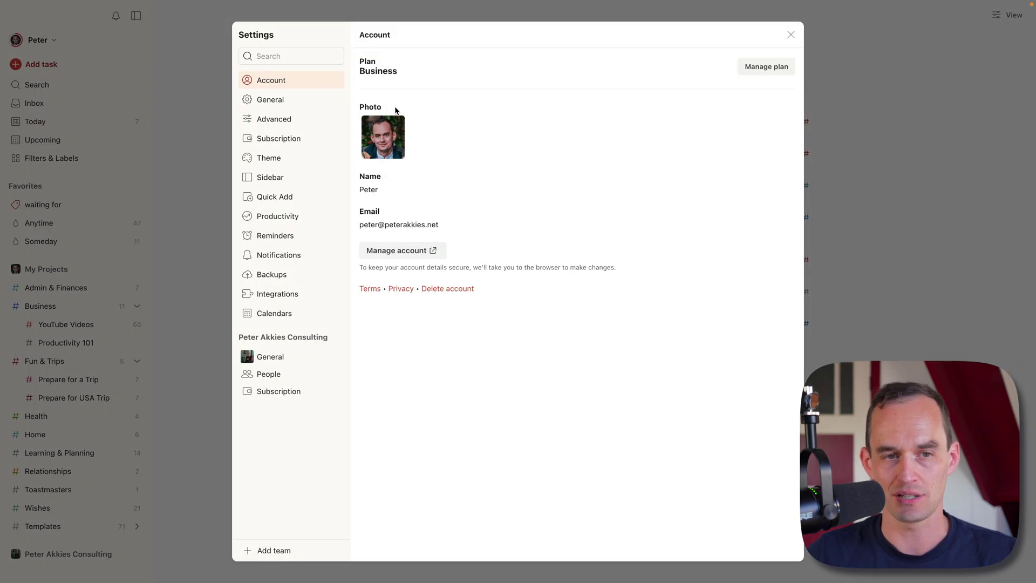
{"action": "left_click", "coordinate": [304, 318]}
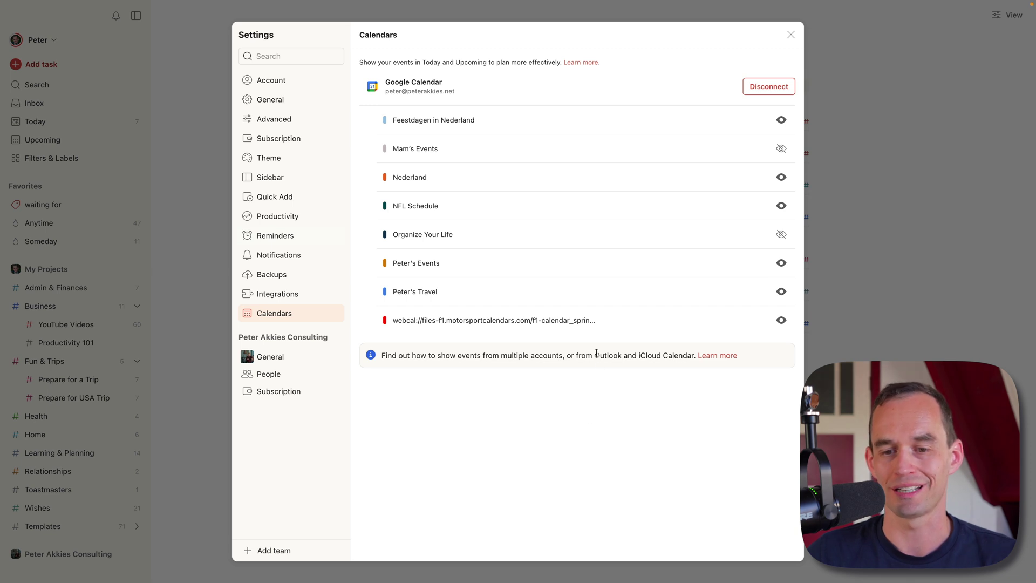
Highlight the note about Outlook and iCloud Calendar support, then clear the highlight
{"action": "left_click_drag", "start_coordinate": [596, 355], "coordinate": [663, 357]}
{"action": "left_click", "coordinate": [660, 358]}
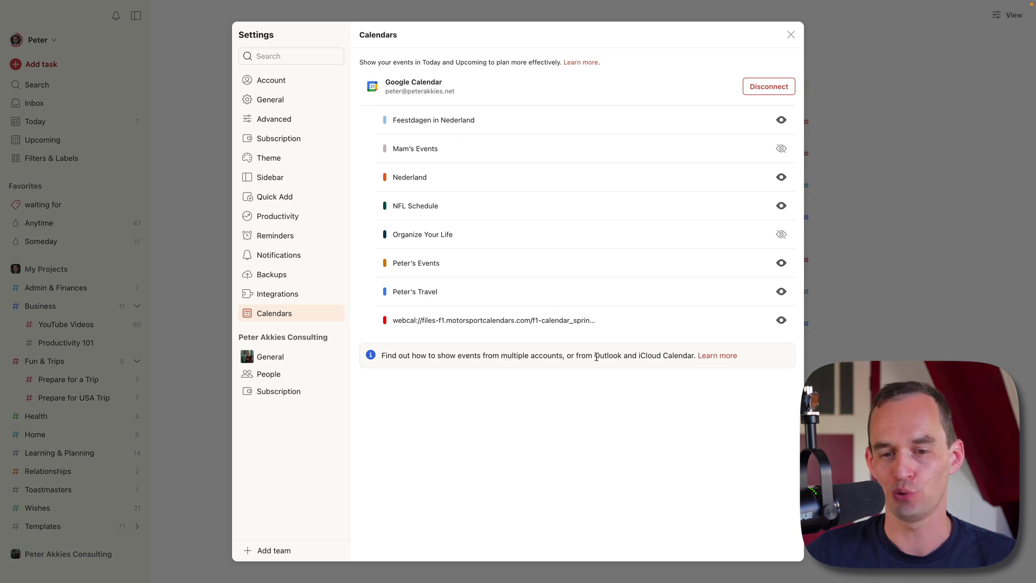
{"action": "left_click_drag", "start_coordinate": [596, 355], "coordinate": [694, 356]}
{"action": "left_click", "coordinate": [693, 357]}
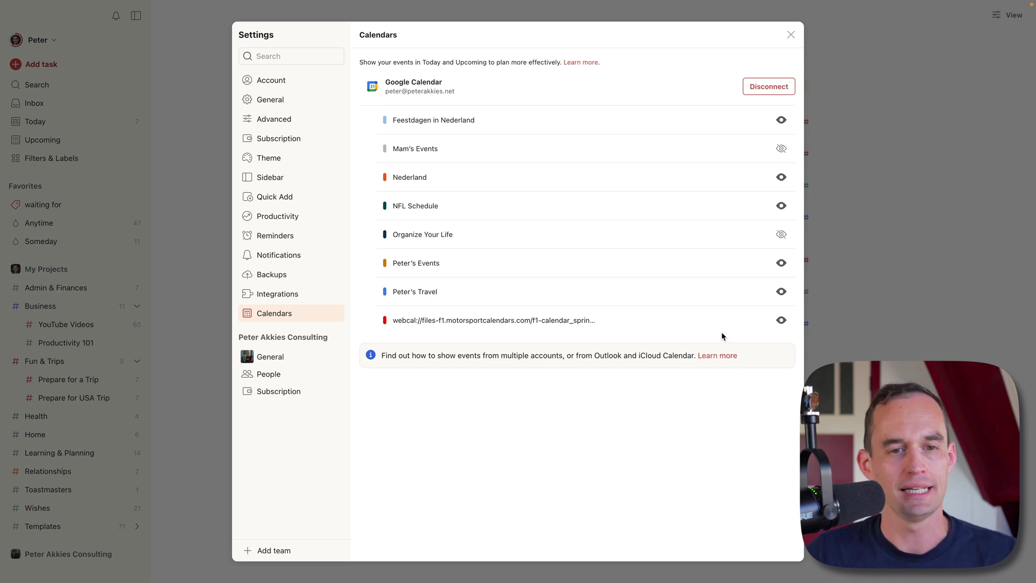
Close Settings and show the Upcoming calendar for 5–11 August 2024
{"action": "left_click", "coordinate": [791, 35]}
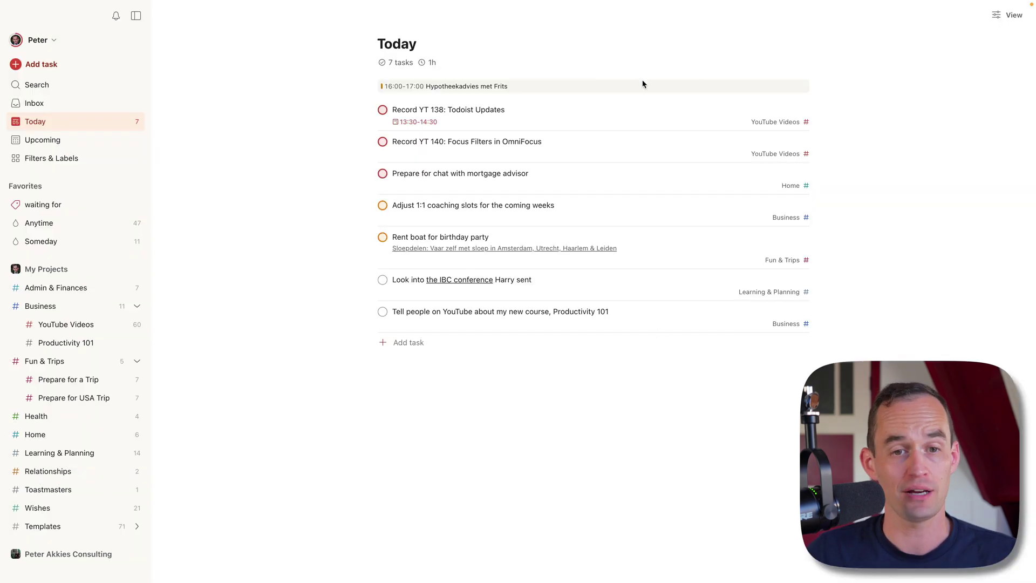
{"action": "left_click", "coordinate": [92, 143]}
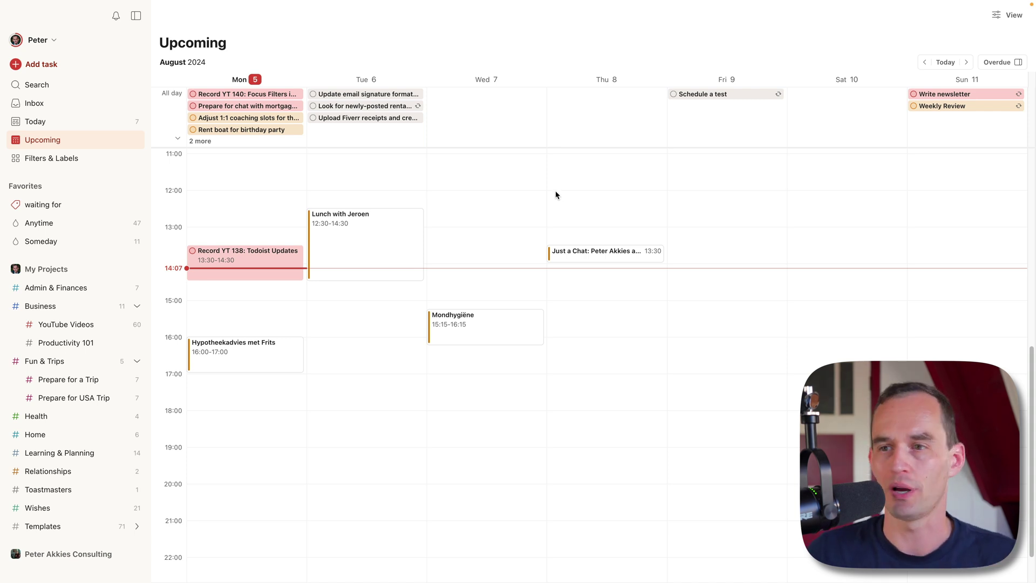
Switch Todoist's Upcoming calendar from its current layout to the Month layout
{"action": "left_click", "coordinate": [1008, 14]}
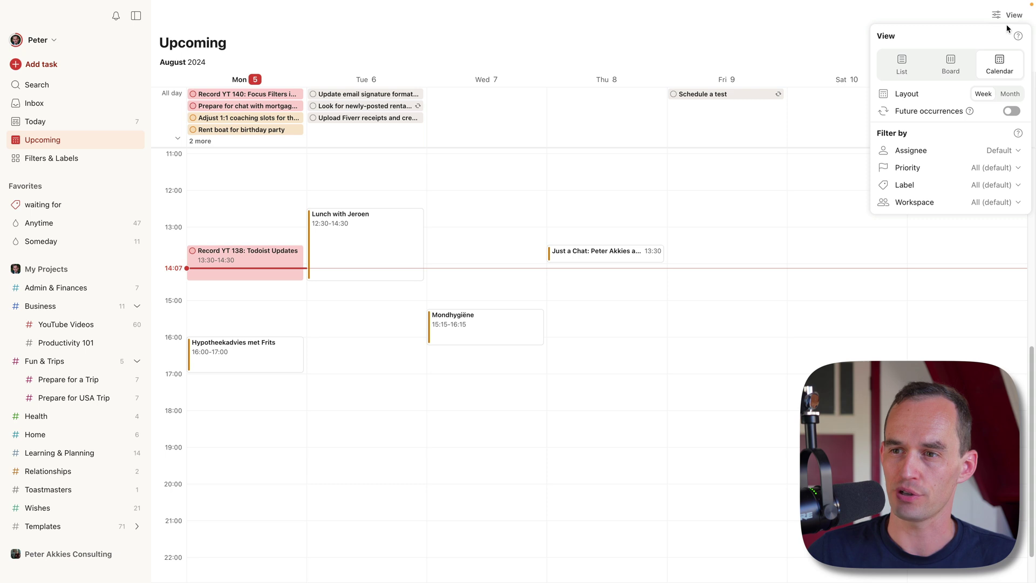
{"action": "left_click", "coordinate": [1009, 94]}
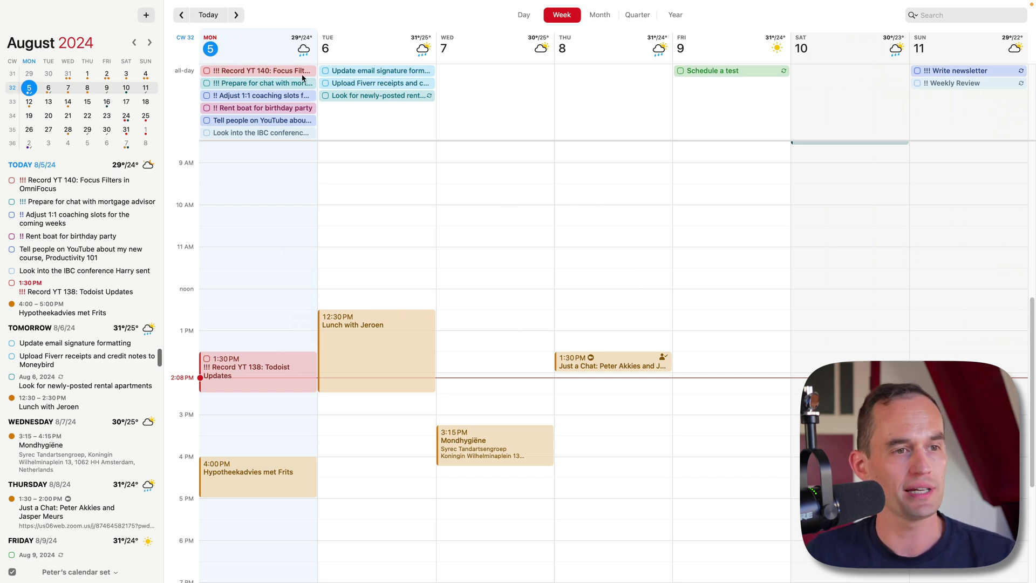
{"action": "left_click", "coordinate": [62, 6]}
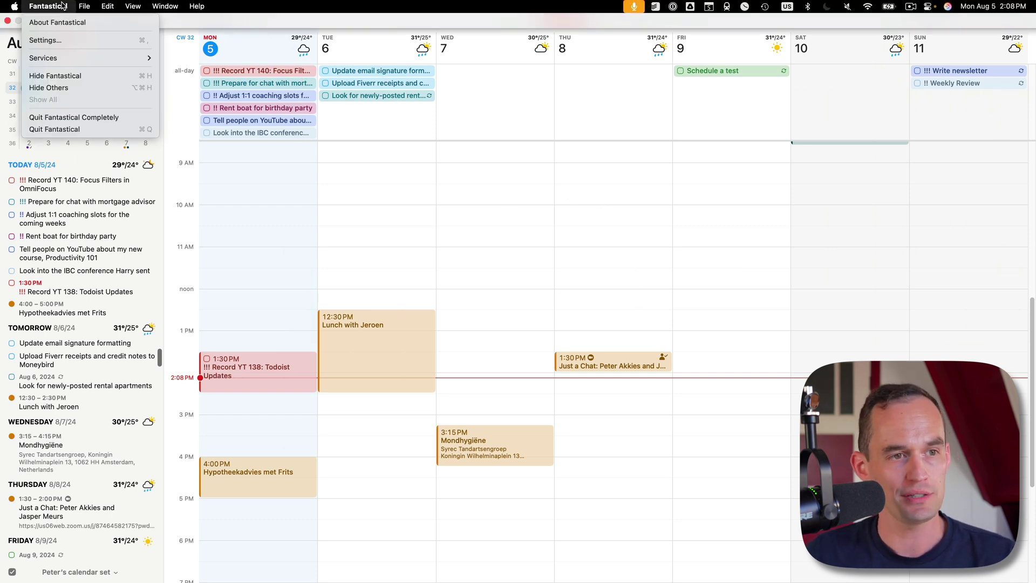
{"action": "left_click", "coordinate": [66, 42]}
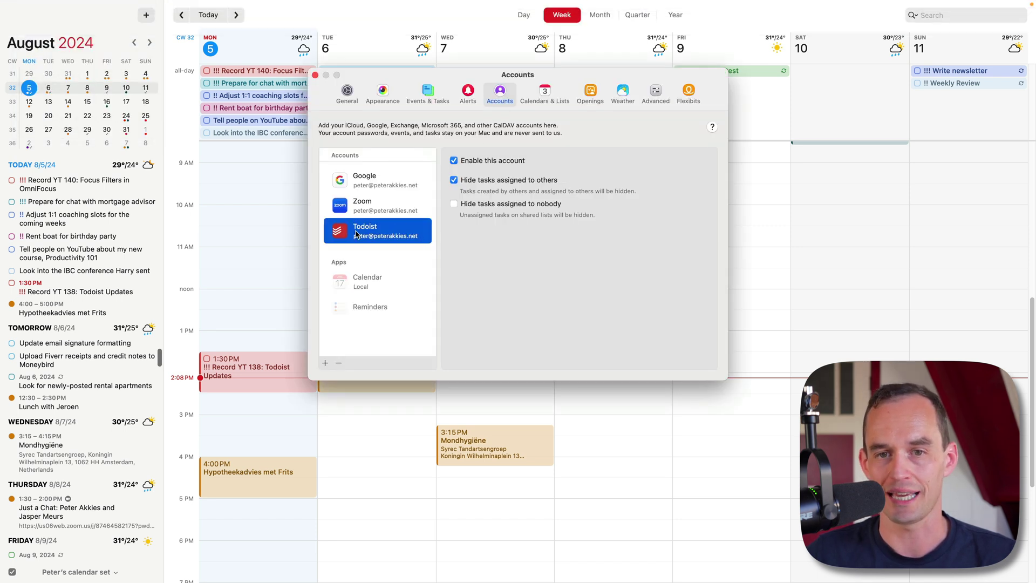
{"action": "left_click", "coordinate": [546, 95]}
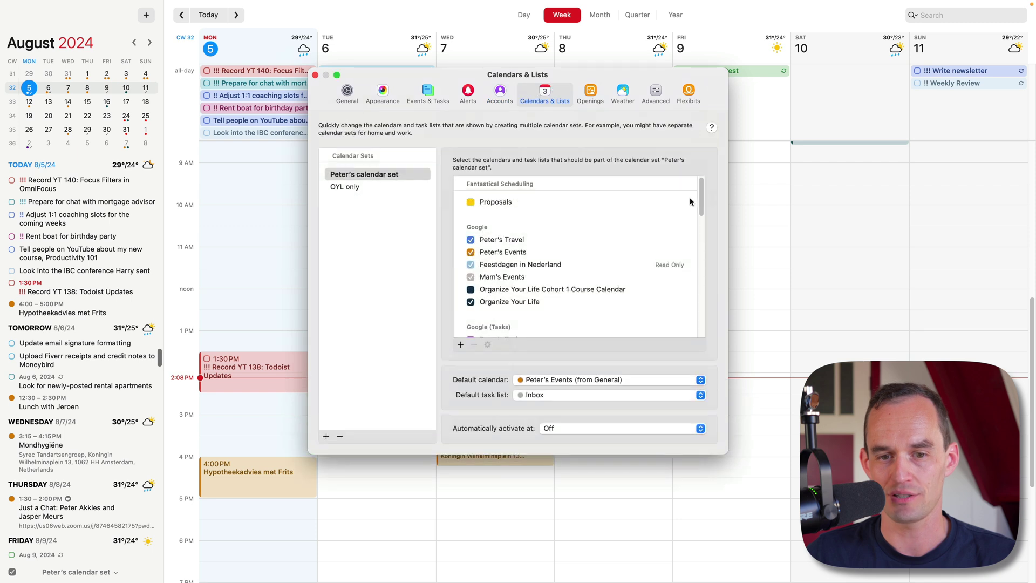
{"action": "scroll", "coordinate": [488, 240], "scroll_direction": "down", "scroll_amount": 10}
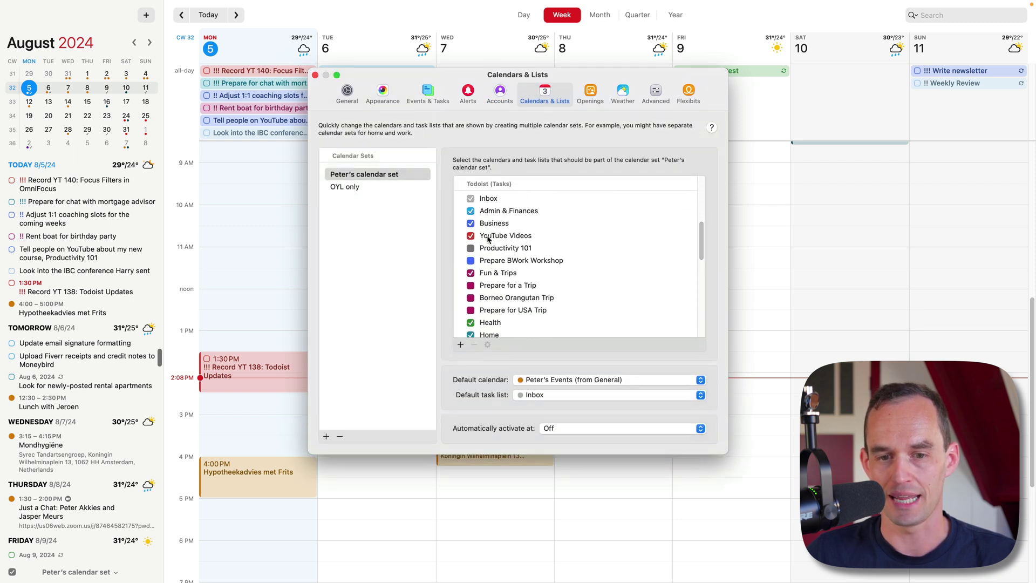
{"action": "scroll", "coordinate": [477, 248], "scroll_direction": "down", "scroll_amount": 5}
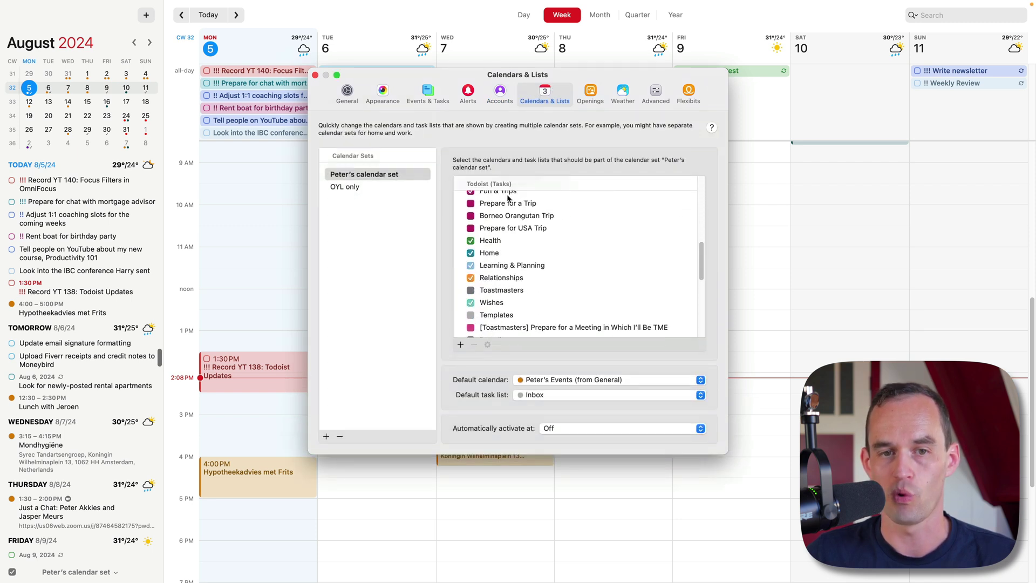
{"action": "left_click", "coordinate": [316, 75]}
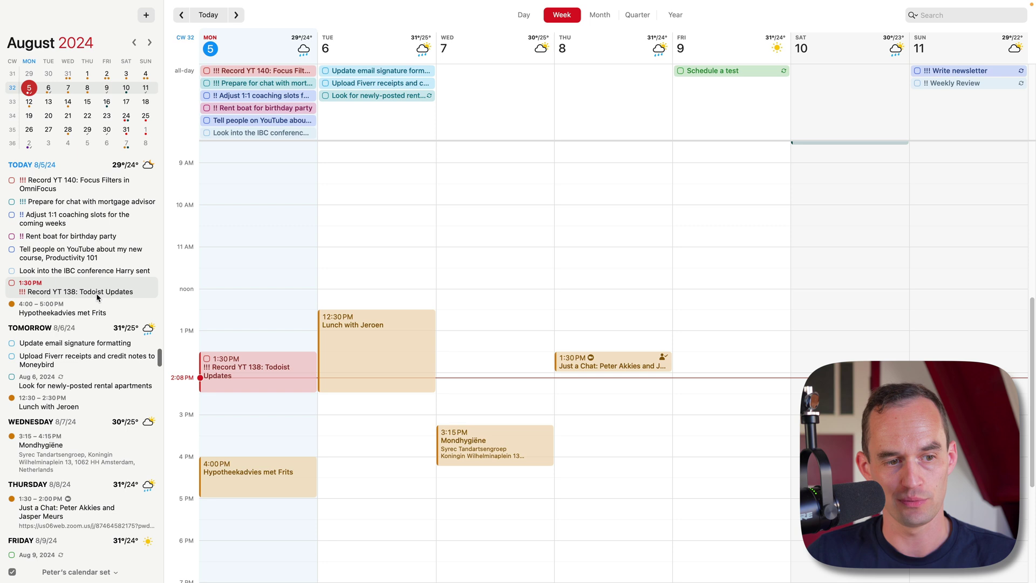
Complete Record YT 138 and move the all-day Record YT 140 to 2:30 PM Monday
{"action": "left_click", "coordinate": [11, 284]}
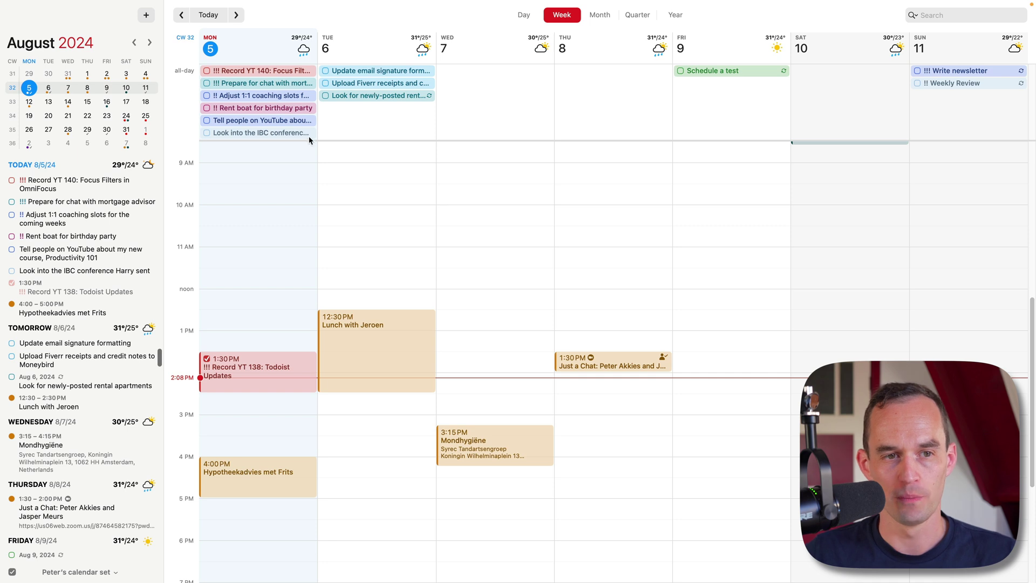
{"action": "left_click", "coordinate": [262, 71]}
{"action": "left_click_drag", "start_coordinate": [261, 85], "coordinate": [271, 393]}
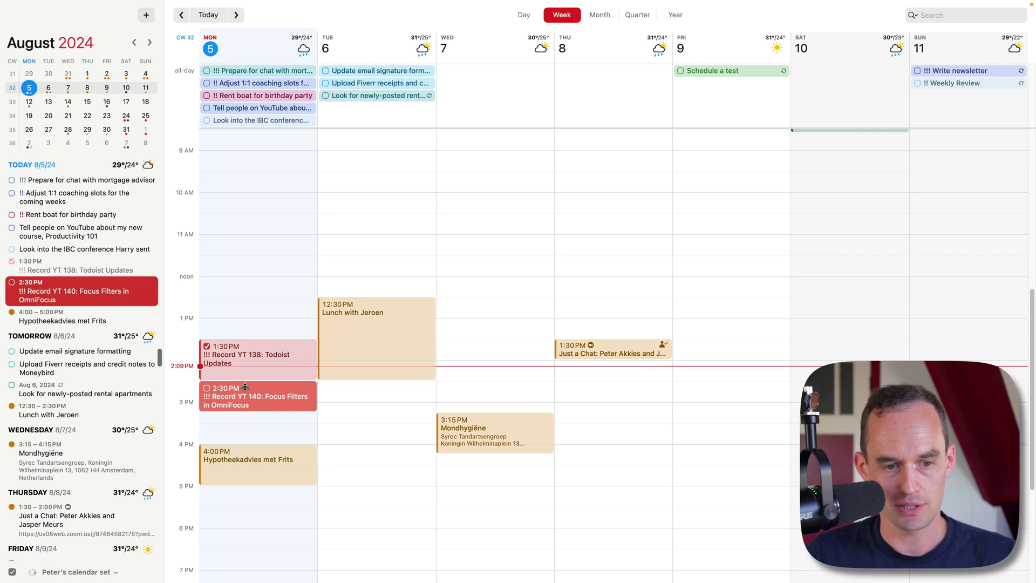
Extend Record YT 140 so it ends around 3:30 PM
{"action": "double_click", "coordinate": [256, 406]}
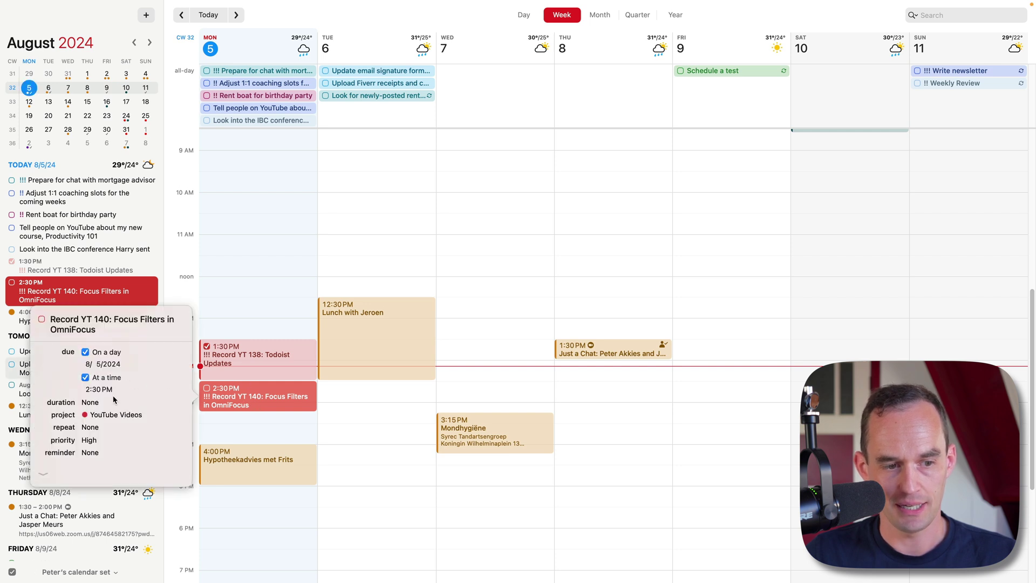
{"action": "left_click", "coordinate": [277, 325]}
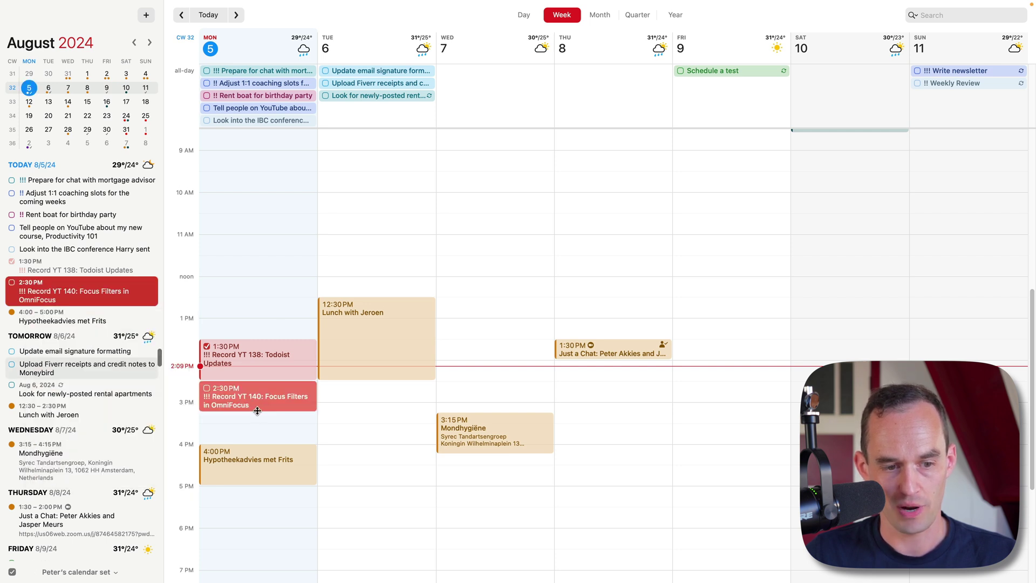
{"action": "left_click_drag", "start_coordinate": [258, 411], "coordinate": [262, 452]}
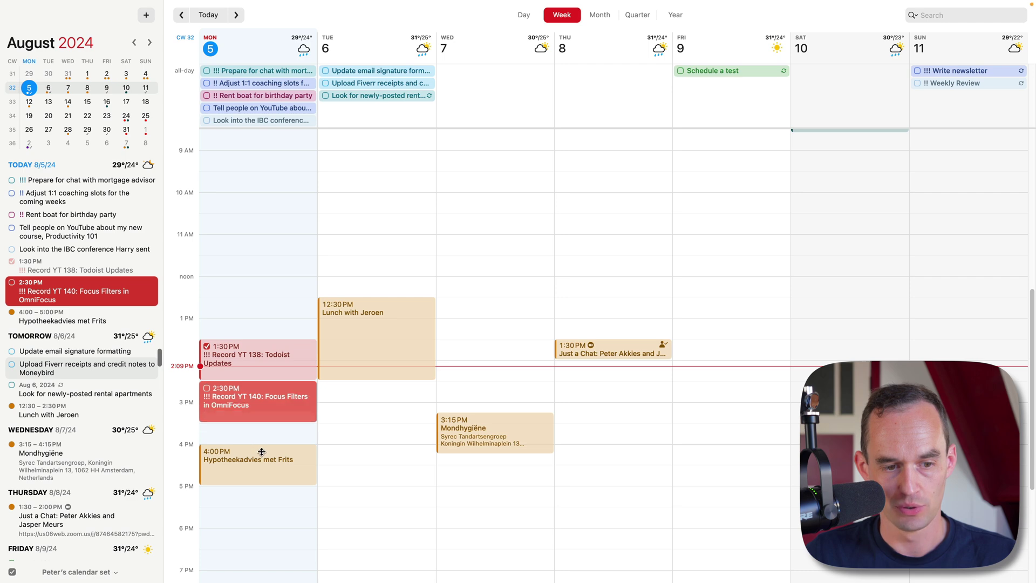
{"action": "left_click", "coordinate": [330, 403]}
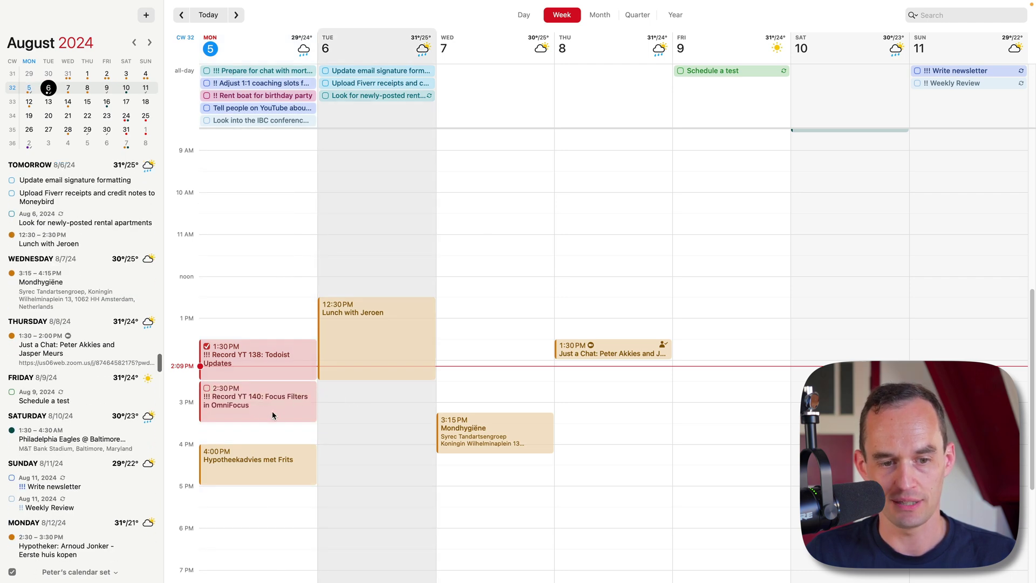
Back in Todoist, close the view options and show Today with Record YT 140 at 14:30–15:30
{"action": "key", "text": "super+Tab"}
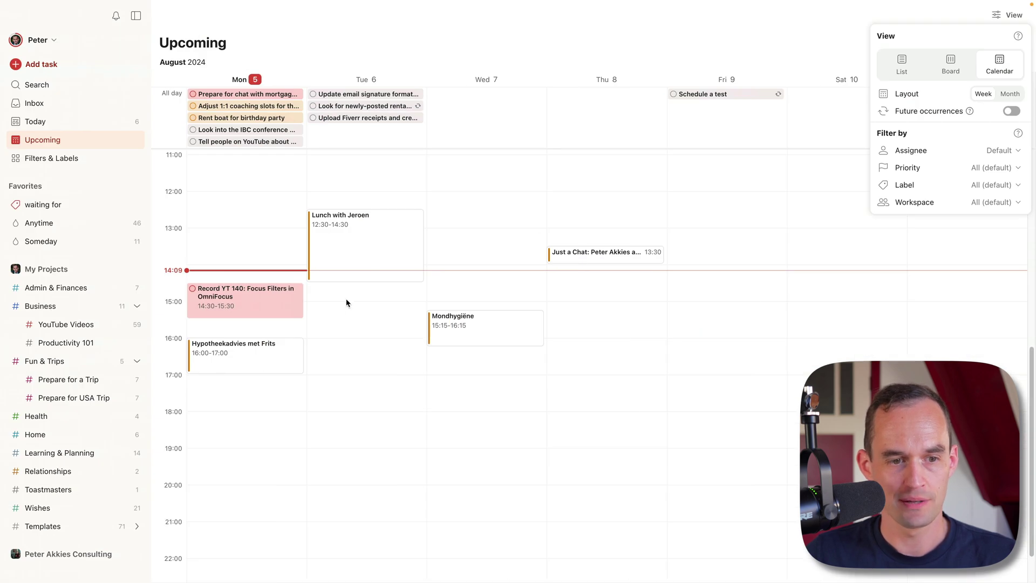
{"action": "left_click", "coordinate": [326, 313]}
{"action": "mouse_move", "coordinate": [264, 298]}
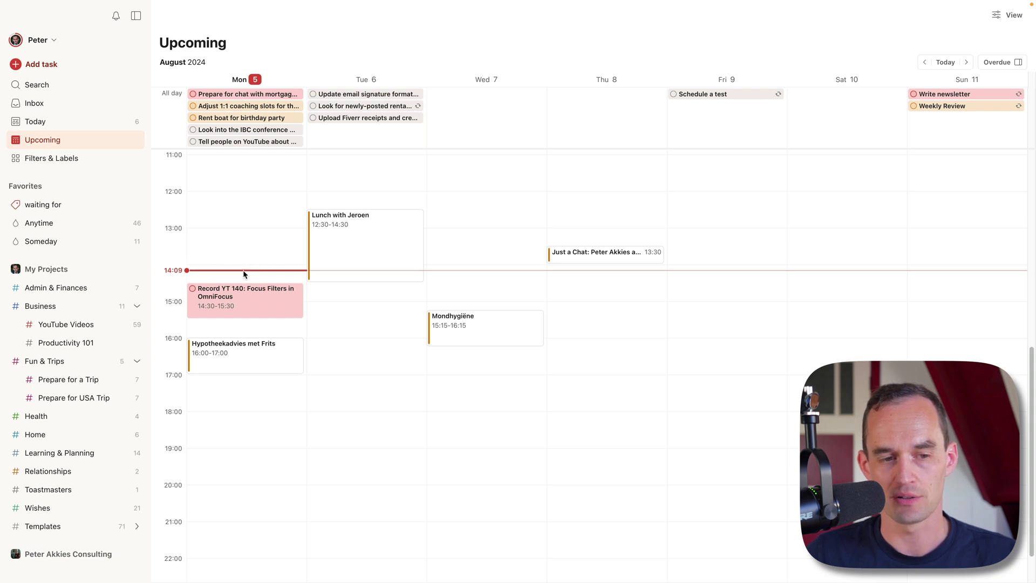
{"action": "left_click", "coordinate": [85, 122]}
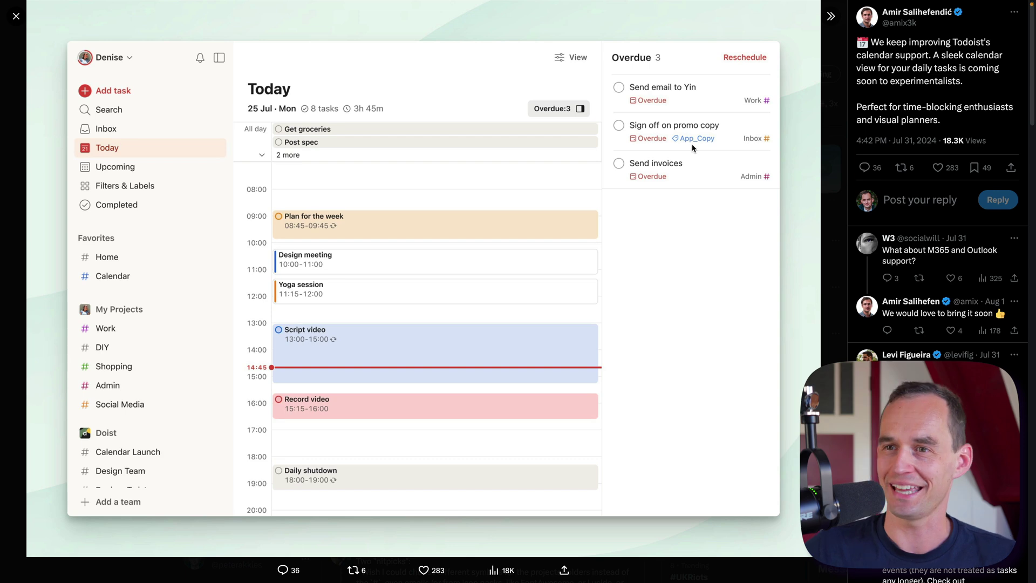
Bring up the X post showing a screenshot of Todoist's Today calendar timeline
{"action": "mouse_move", "coordinate": [894, 18]}
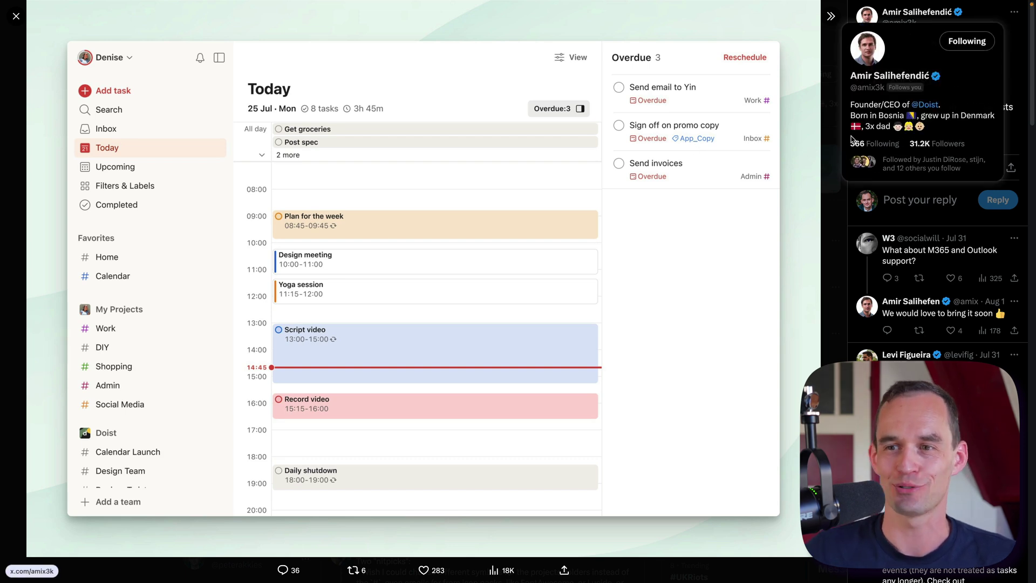